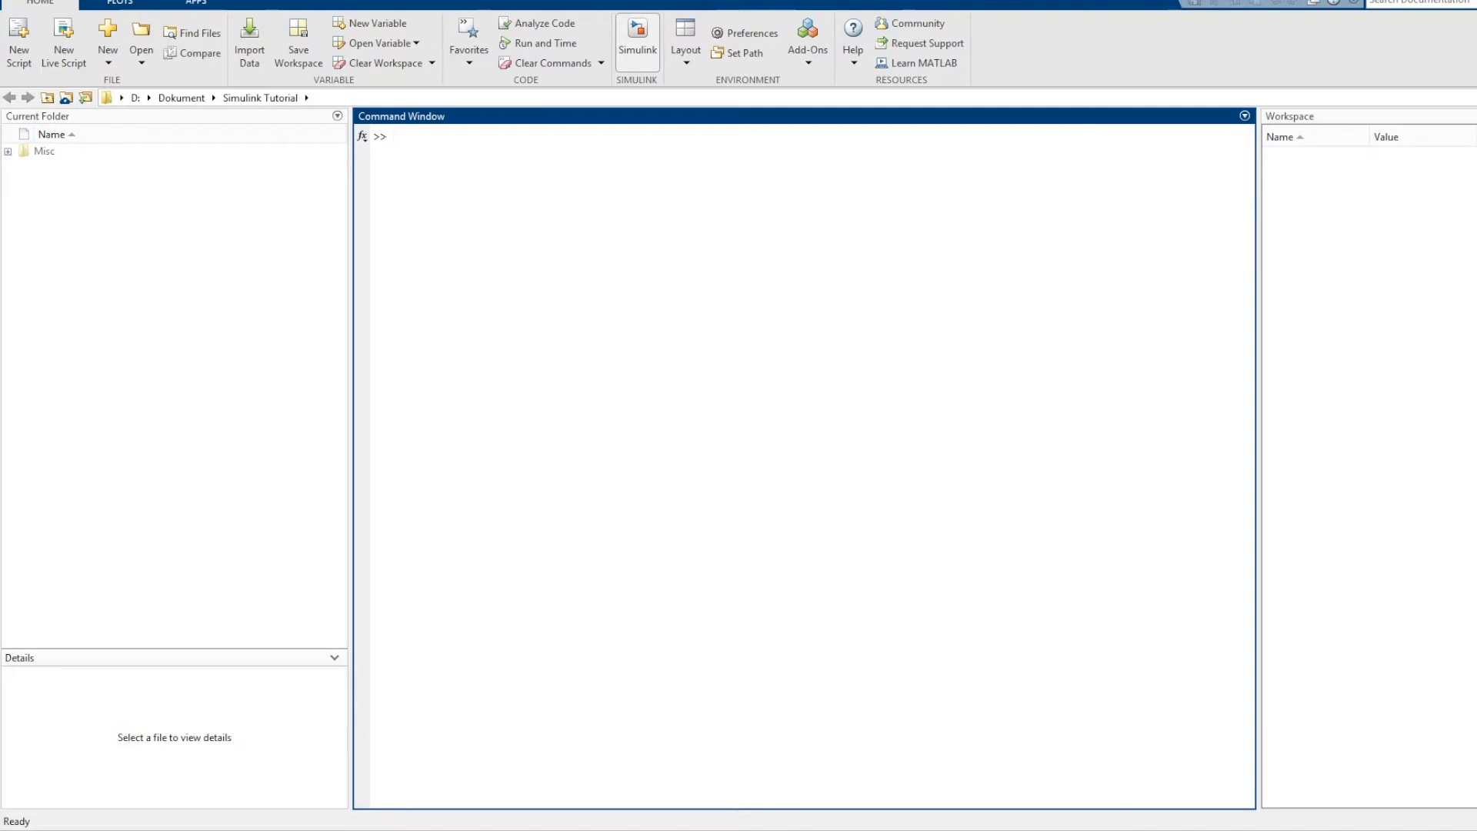
Start Simulink and create a blank model, placing its window clear of the screen's upper edge.
{"action": "left_click", "coordinate": [637, 39]}
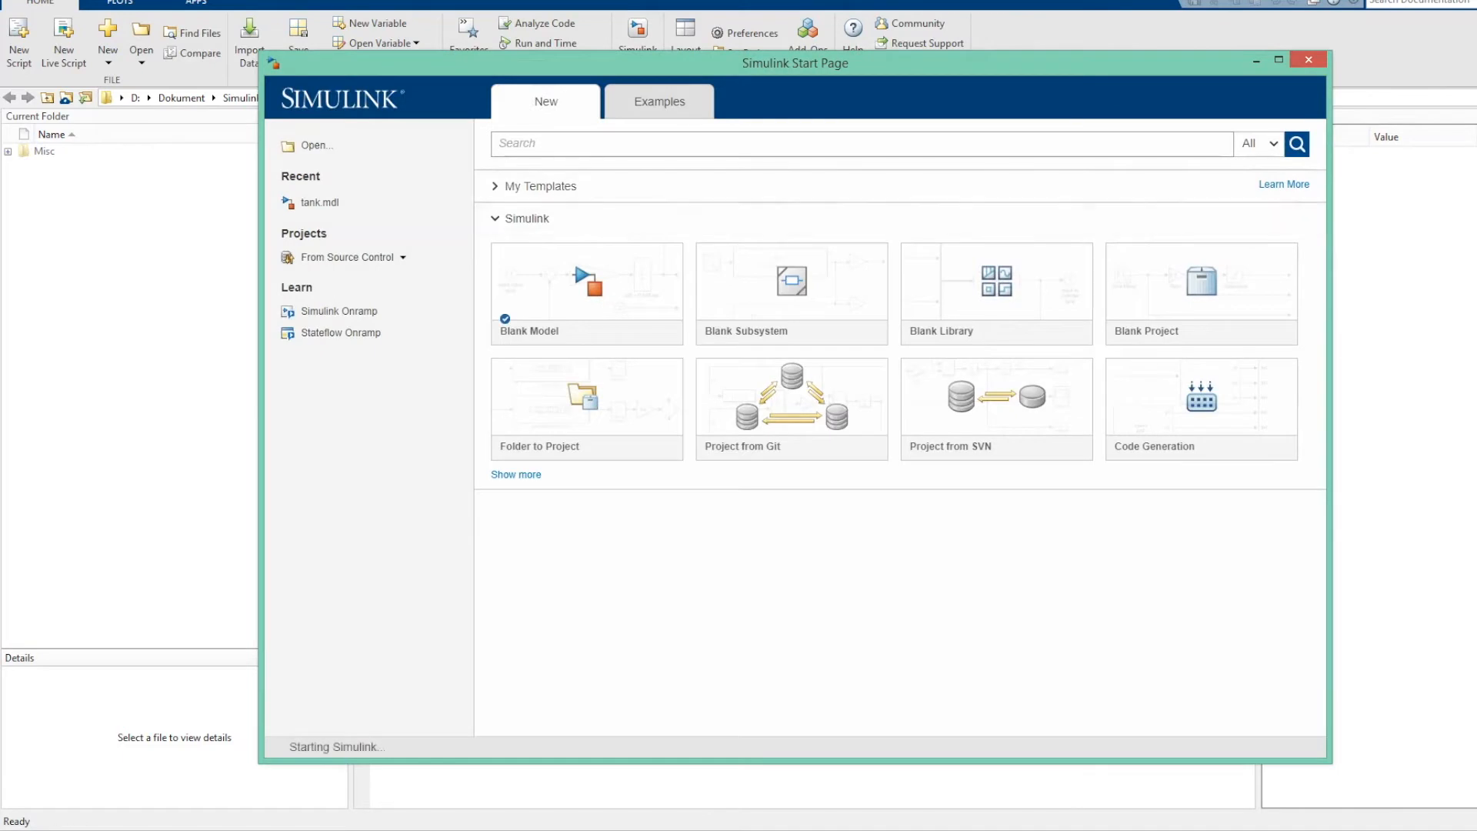
{"action": "mouse_move", "coordinate": [587, 282]}
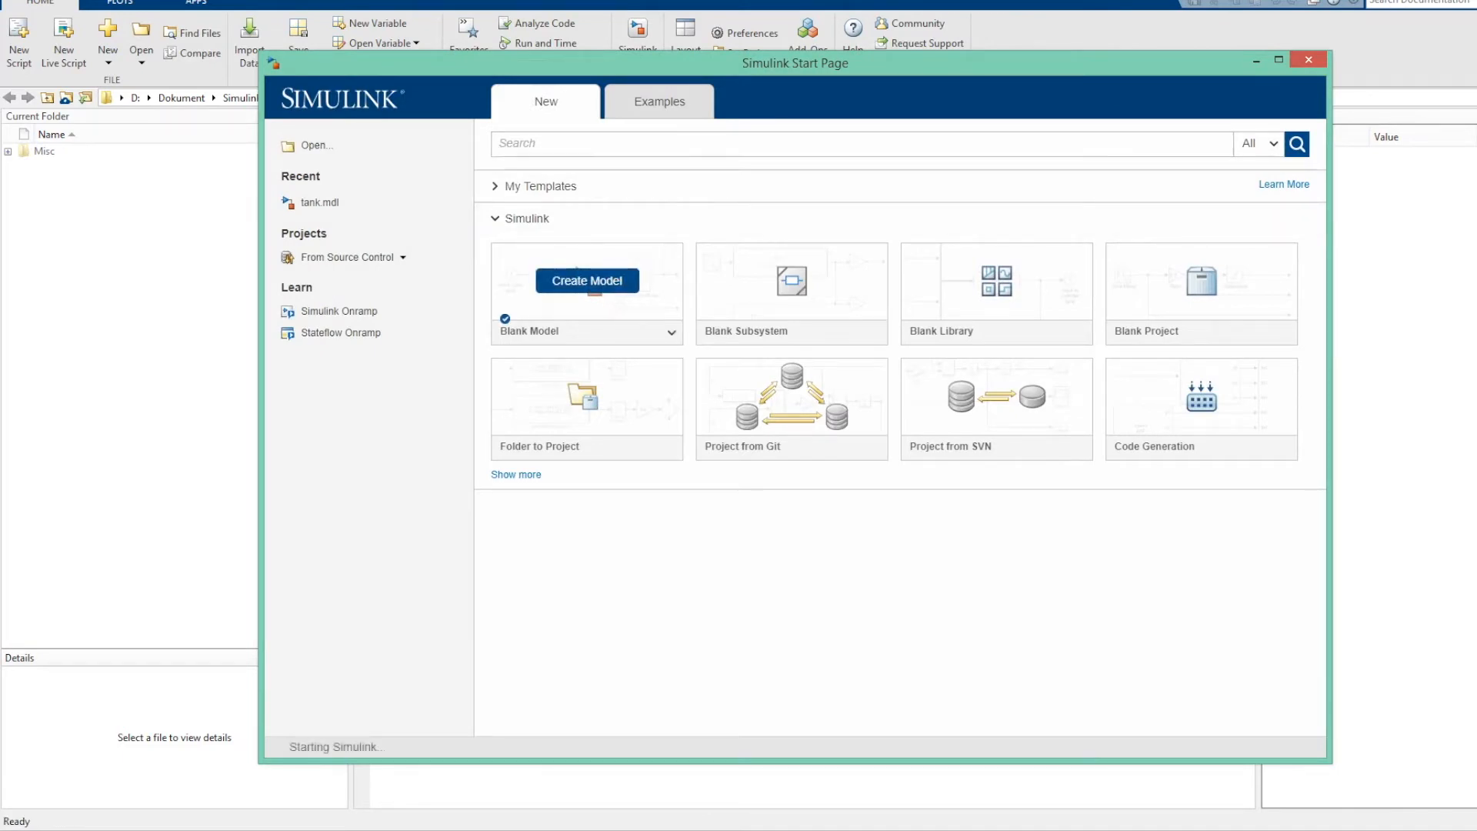
{"action": "left_click", "coordinate": [587, 280]}
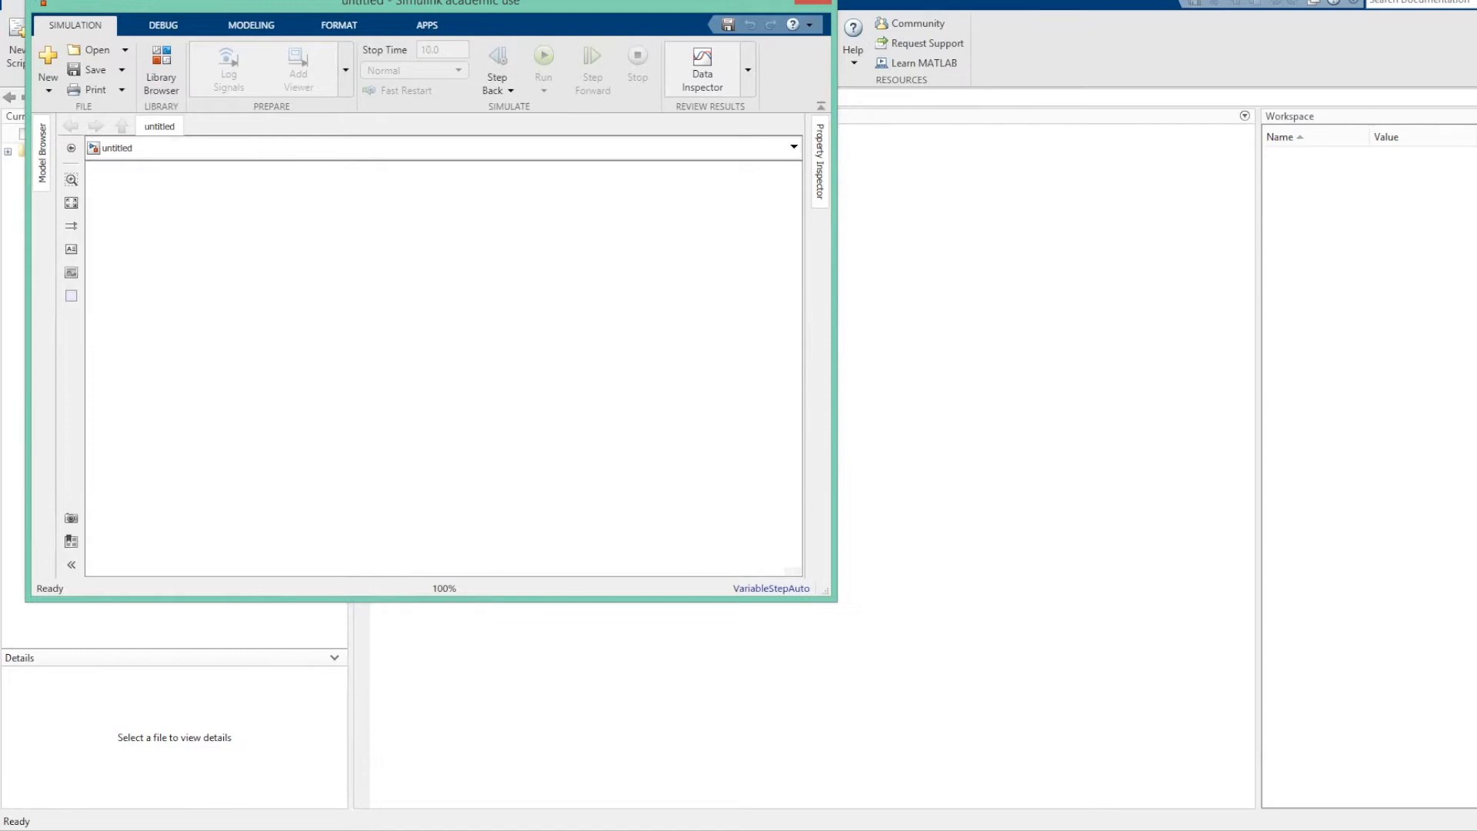
{"action": "left_click_drag", "start_coordinate": [654, 3], "coordinate": [869, 97]}
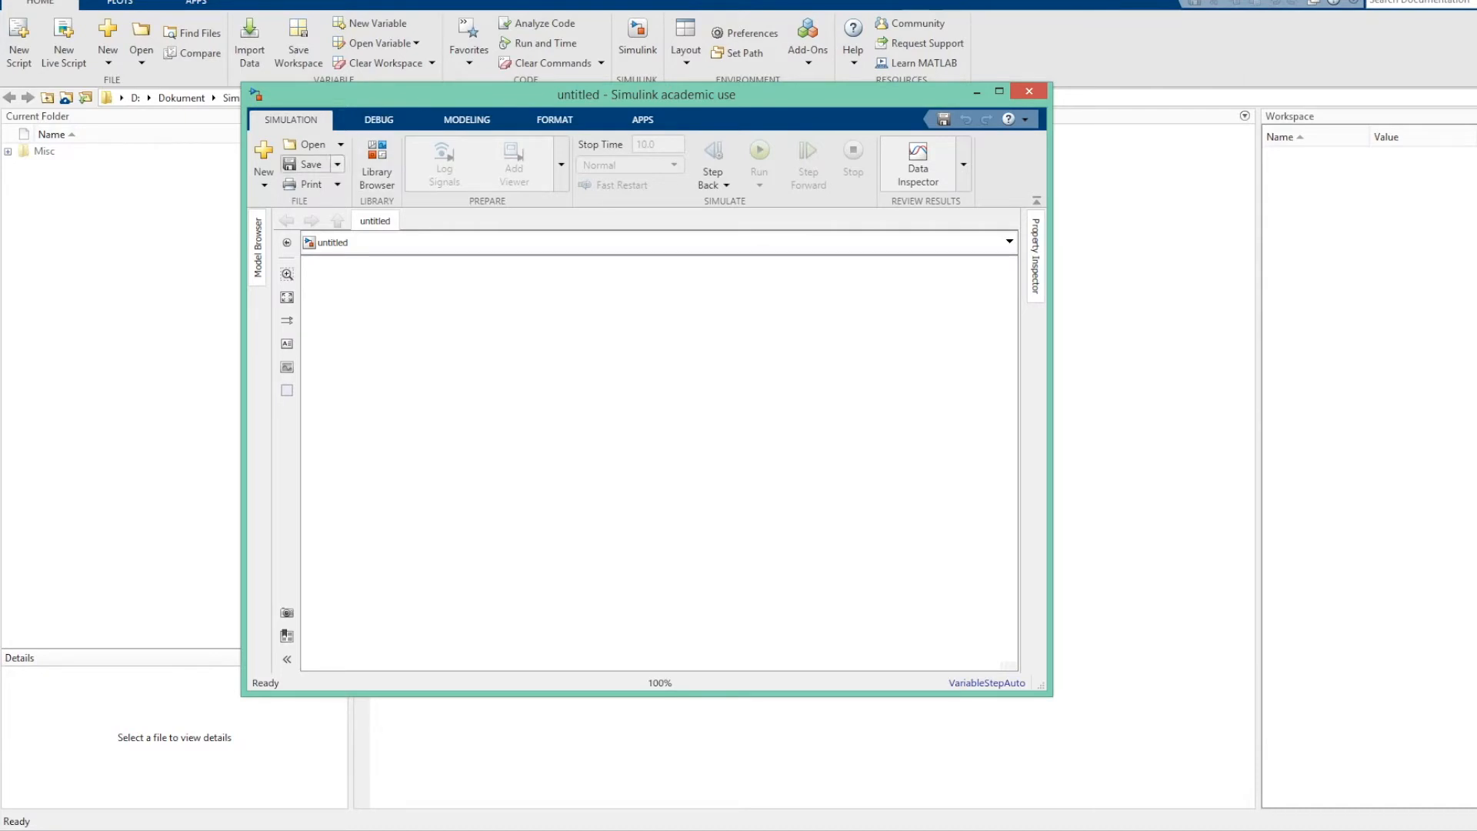
Open the block library and add a Step block from the Sources library to the model.
{"action": "left_click", "coordinate": [376, 163]}
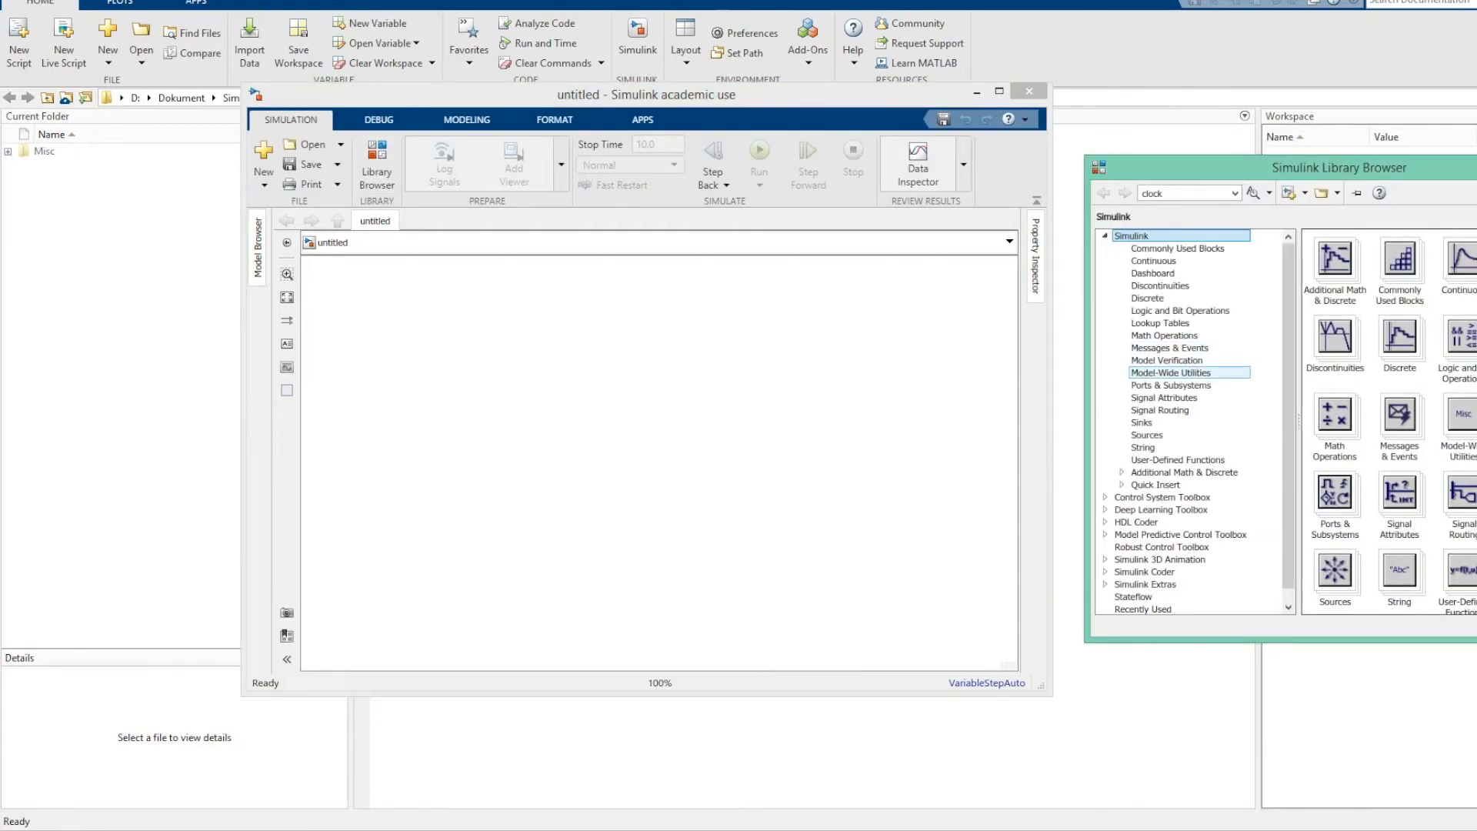
{"action": "left_click", "coordinate": [1147, 435]}
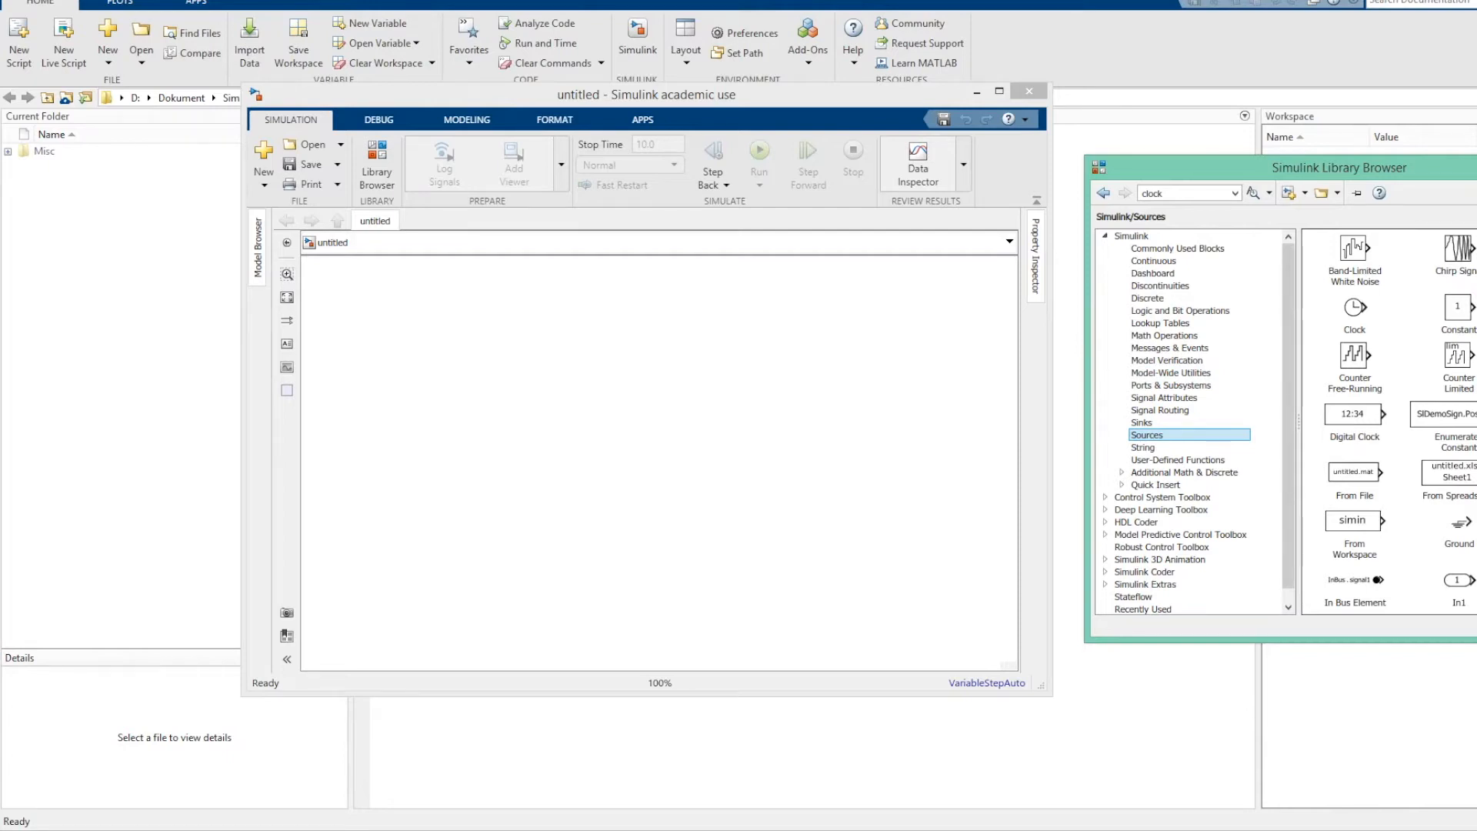
{"action": "scroll", "coordinate": [1385, 423], "scroll_direction": "down", "scroll_amount": 3}
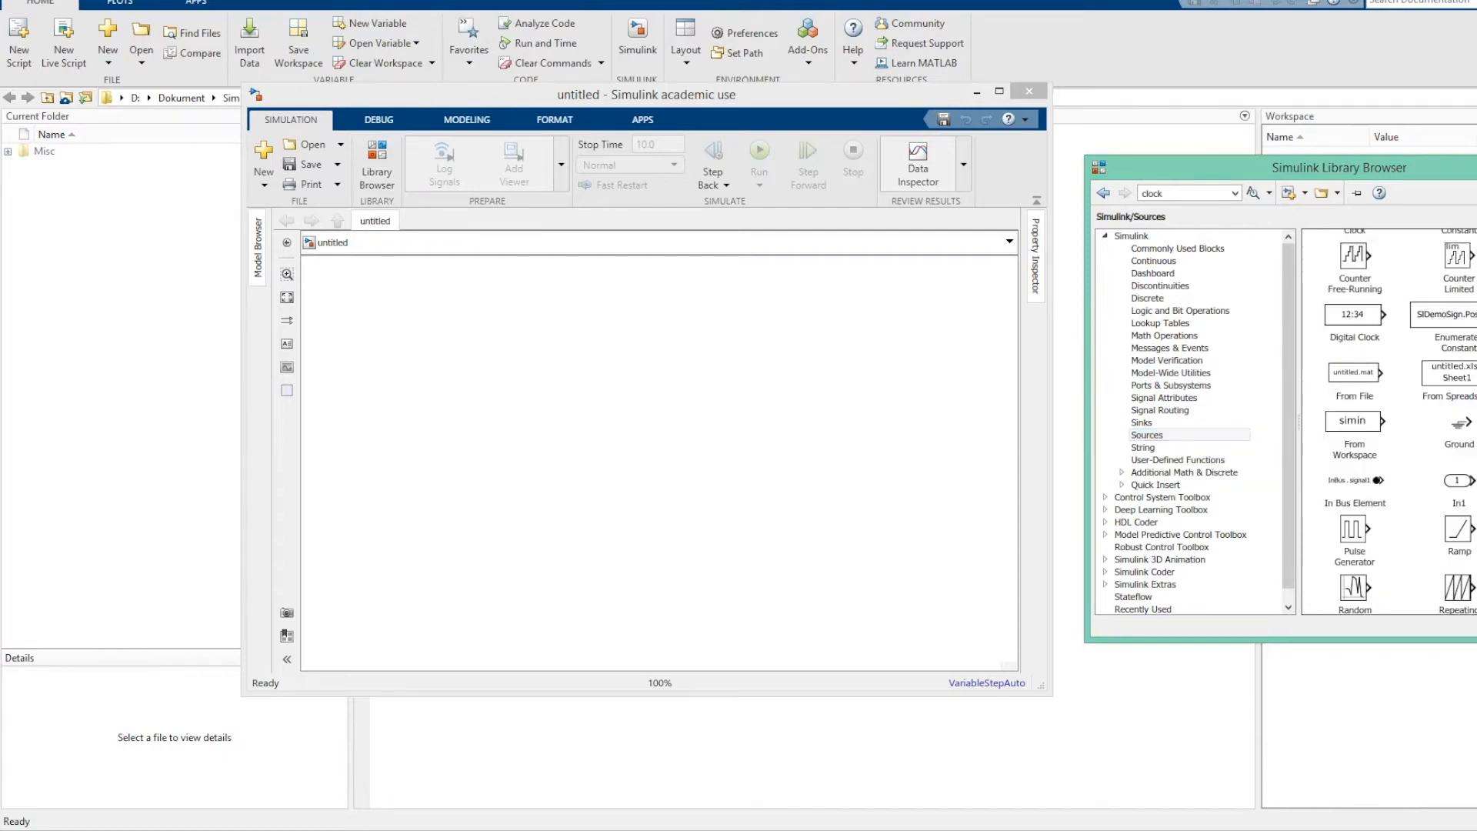
{"action": "scroll", "coordinate": [1388, 423], "scroll_direction": "down", "scroll_amount": 2}
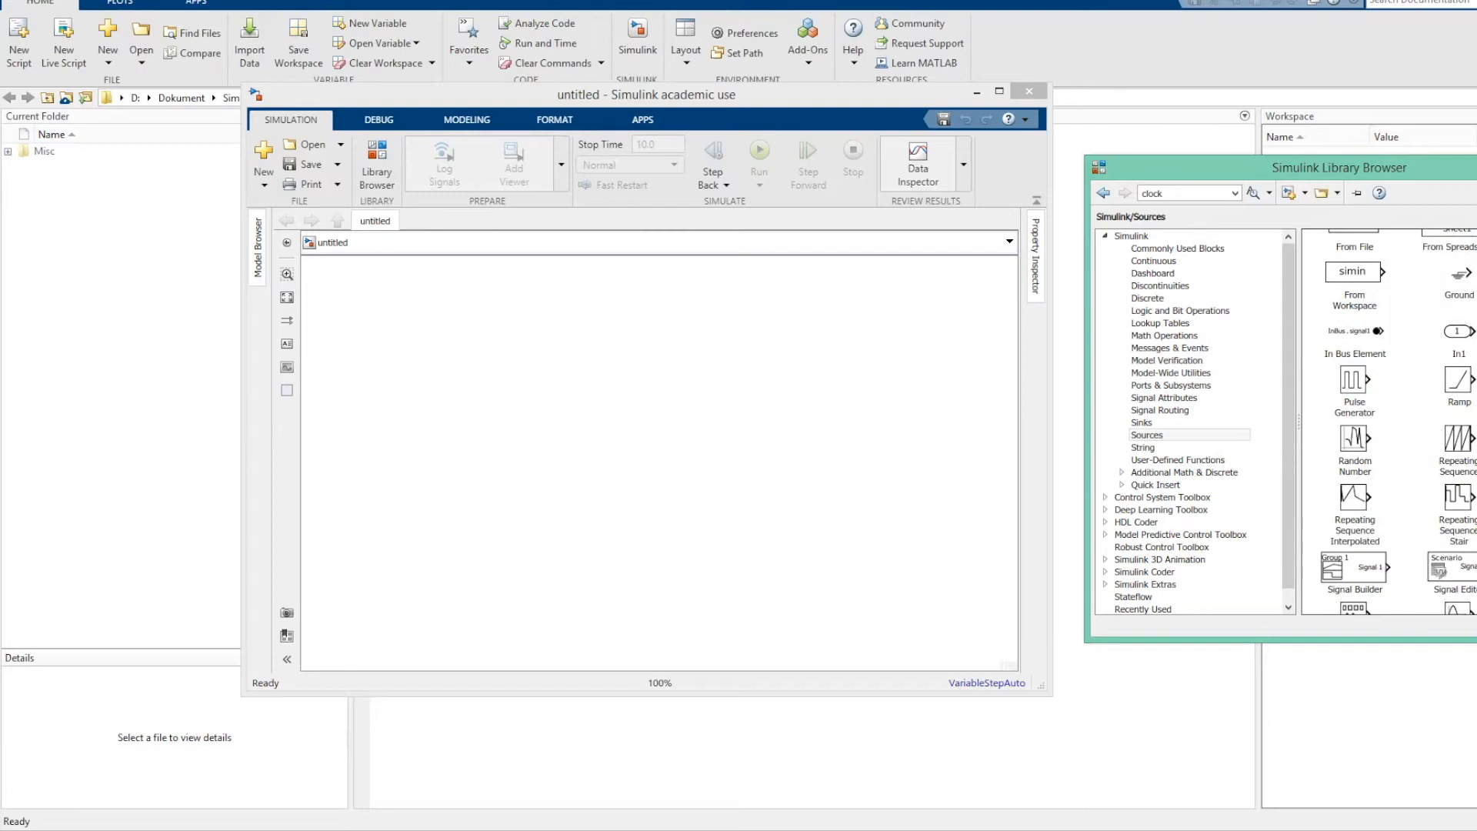
{"action": "scroll", "coordinate": [1388, 423], "scroll_direction": "down", "scroll_amount": 2}
{"action": "scroll", "coordinate": [1389, 424], "scroll_direction": "down", "scroll_amount": 1}
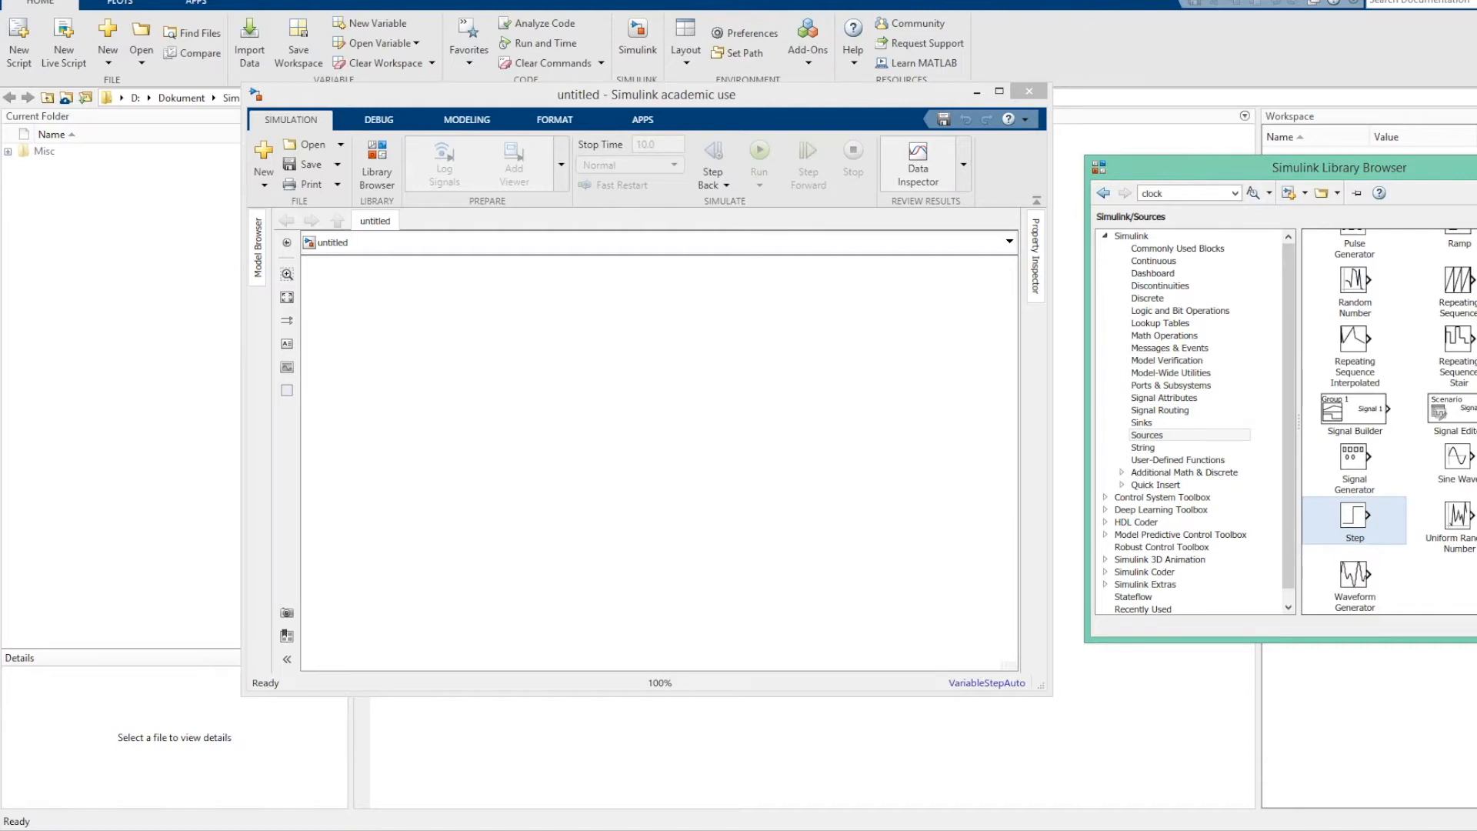
{"action": "left_click_drag", "start_coordinate": [1353, 515], "coordinate": [413, 372]}
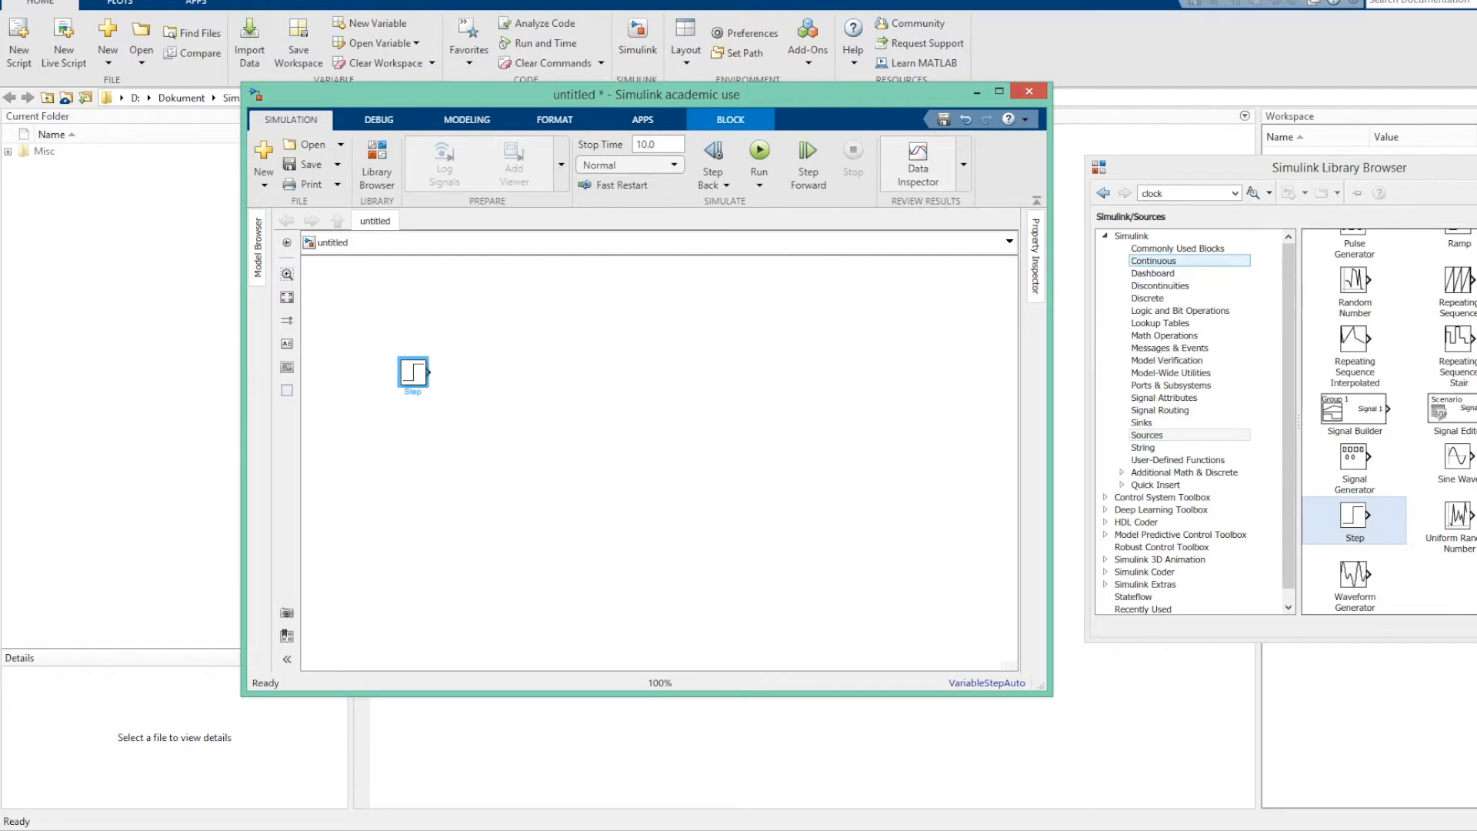
Add a Transfer Fcn block from the Continuous library beside the Step block.
{"action": "left_click", "coordinate": [1154, 261]}
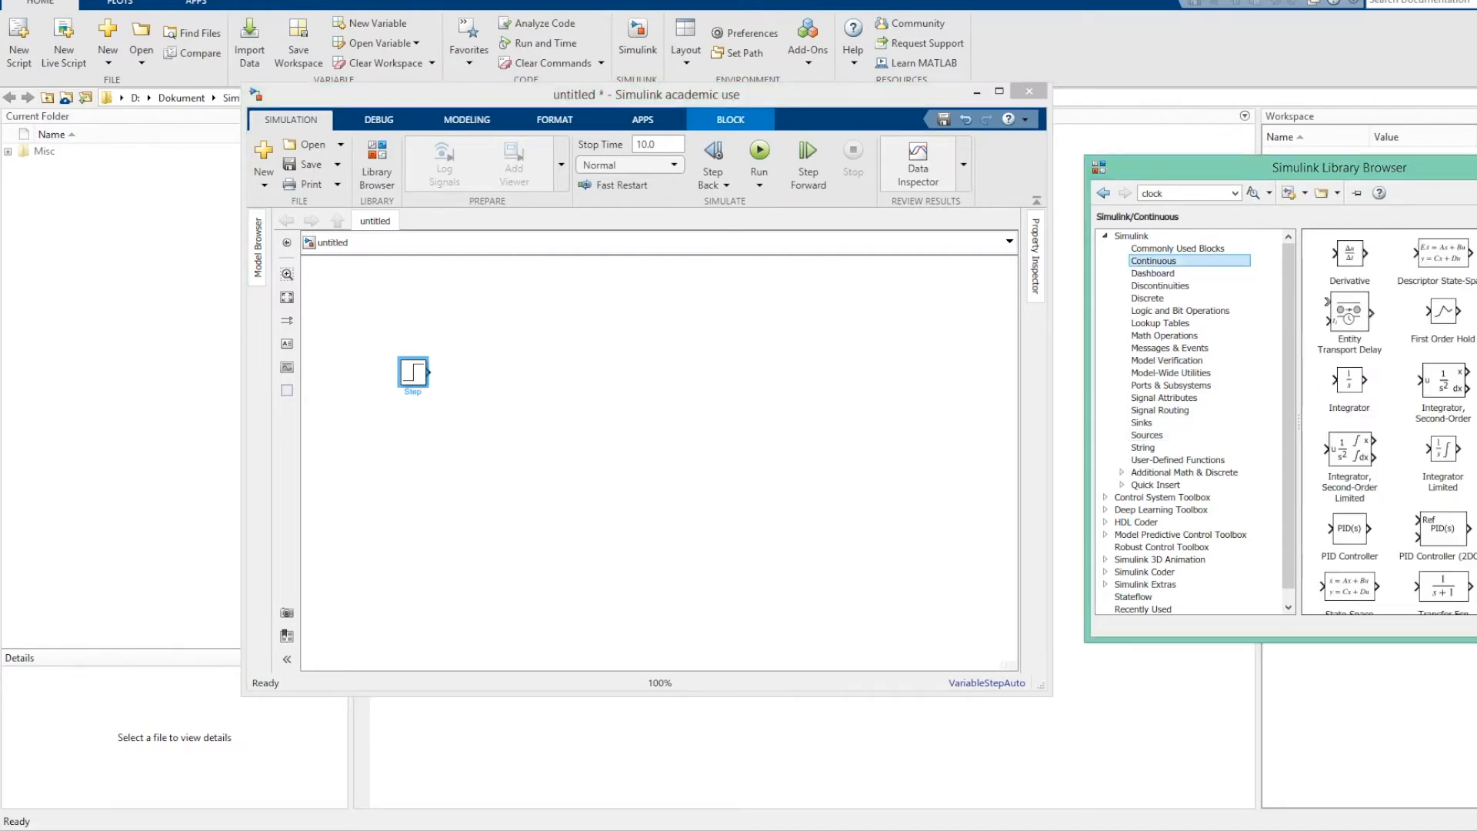
{"action": "scroll", "coordinate": [1389, 423], "scroll_direction": "down", "scroll_amount": 3}
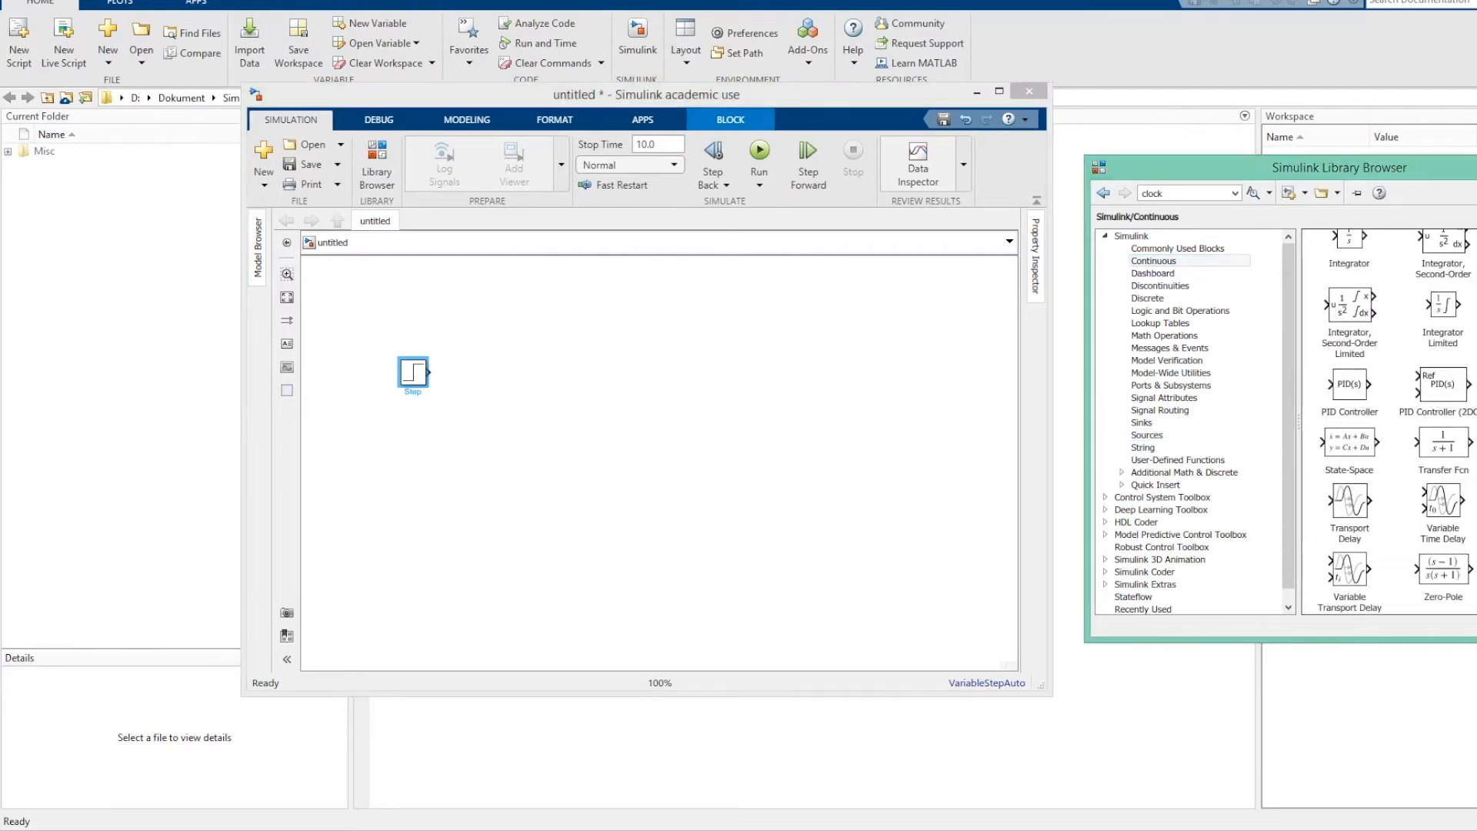
{"action": "left_click_drag", "start_coordinate": [1443, 442], "coordinate": [538, 372]}
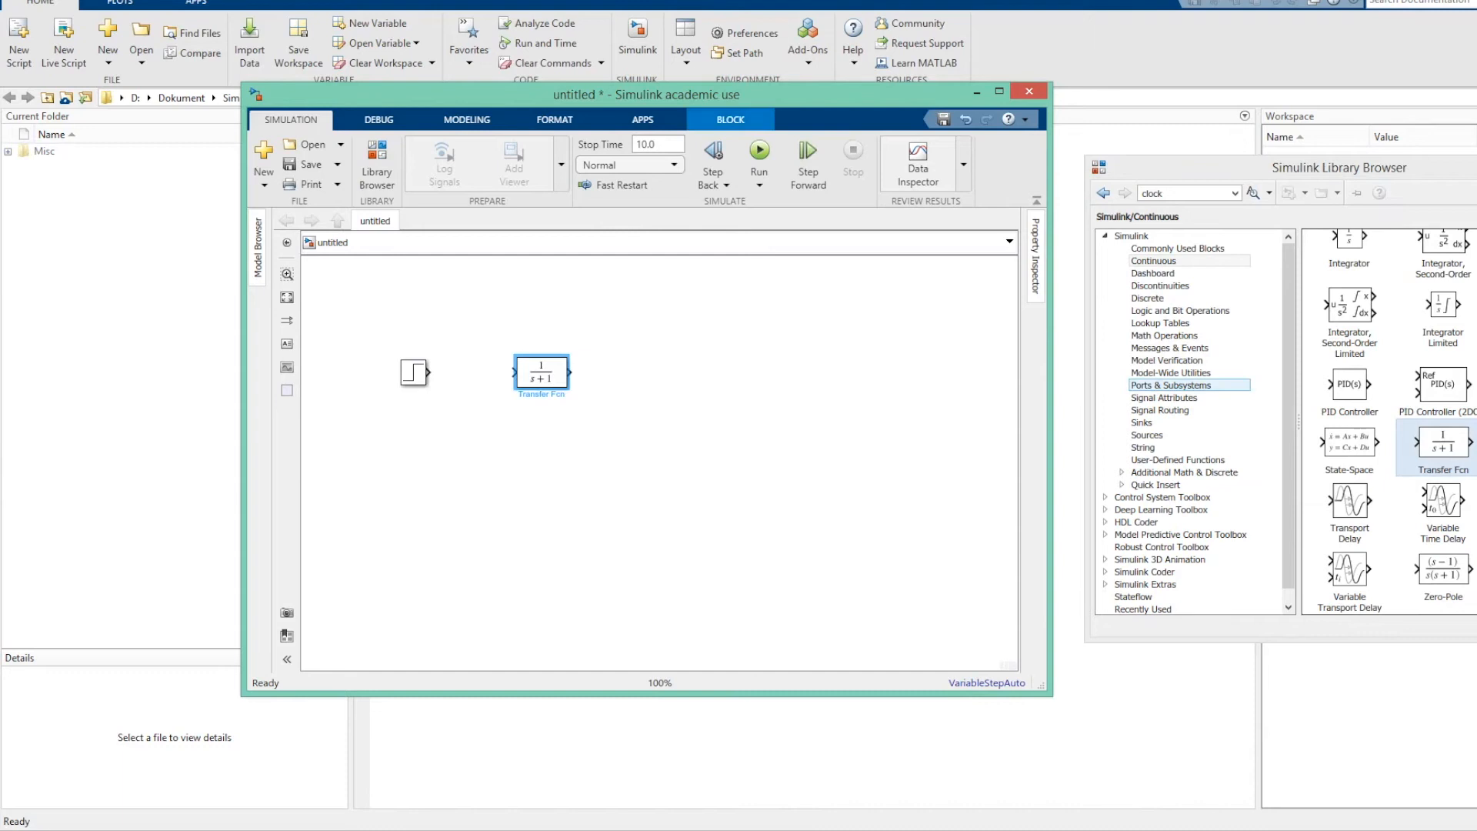
Add a Scope from the Sinks library and connect the Step, Transfer Fcn and Scope blocks in series.
{"action": "left_click", "coordinate": [1143, 422]}
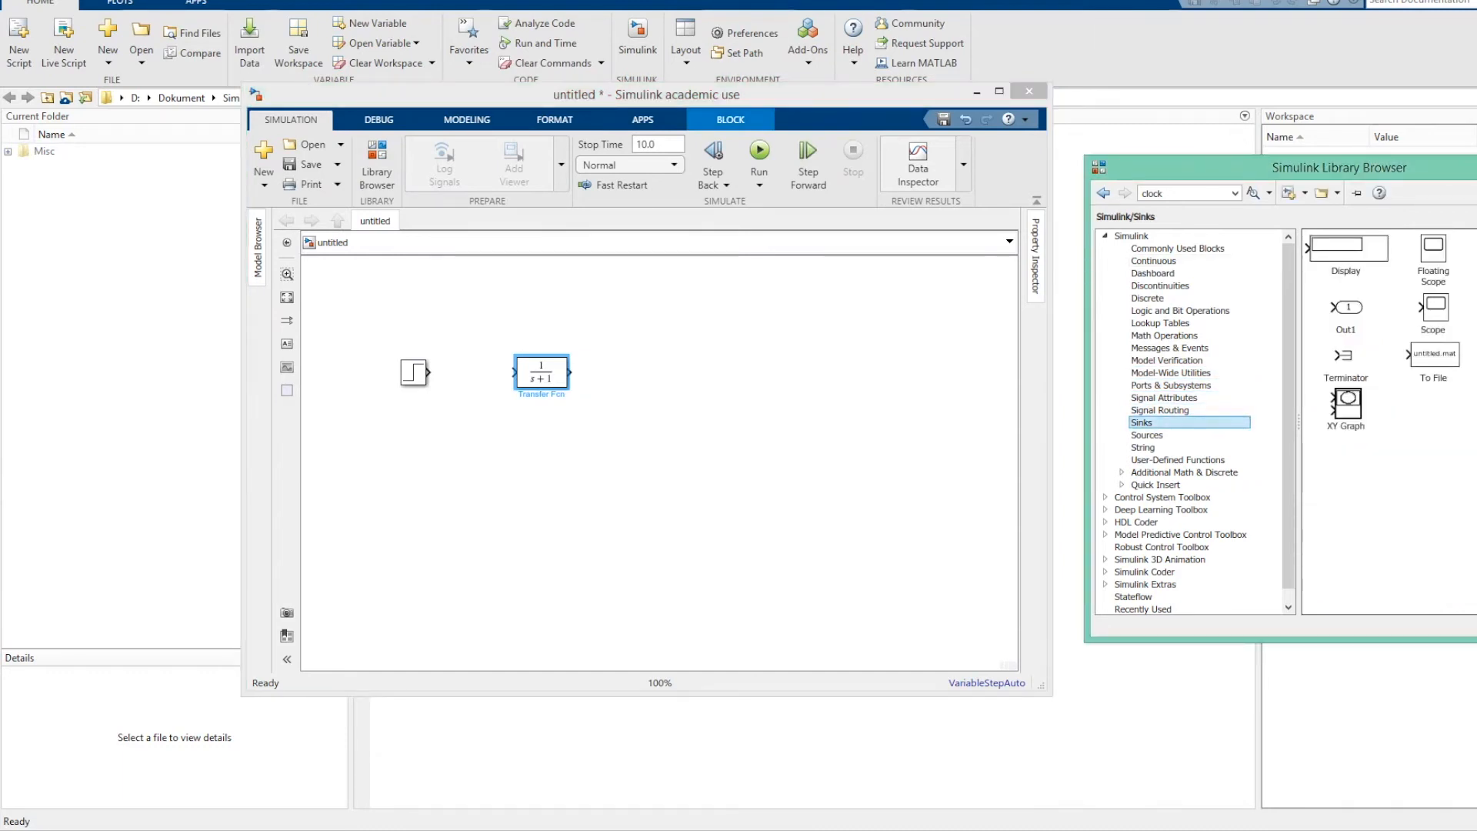
{"action": "left_click", "coordinate": [1432, 310]}
{"action": "left_click_drag", "start_coordinate": [1432, 310], "coordinate": [662, 376]}
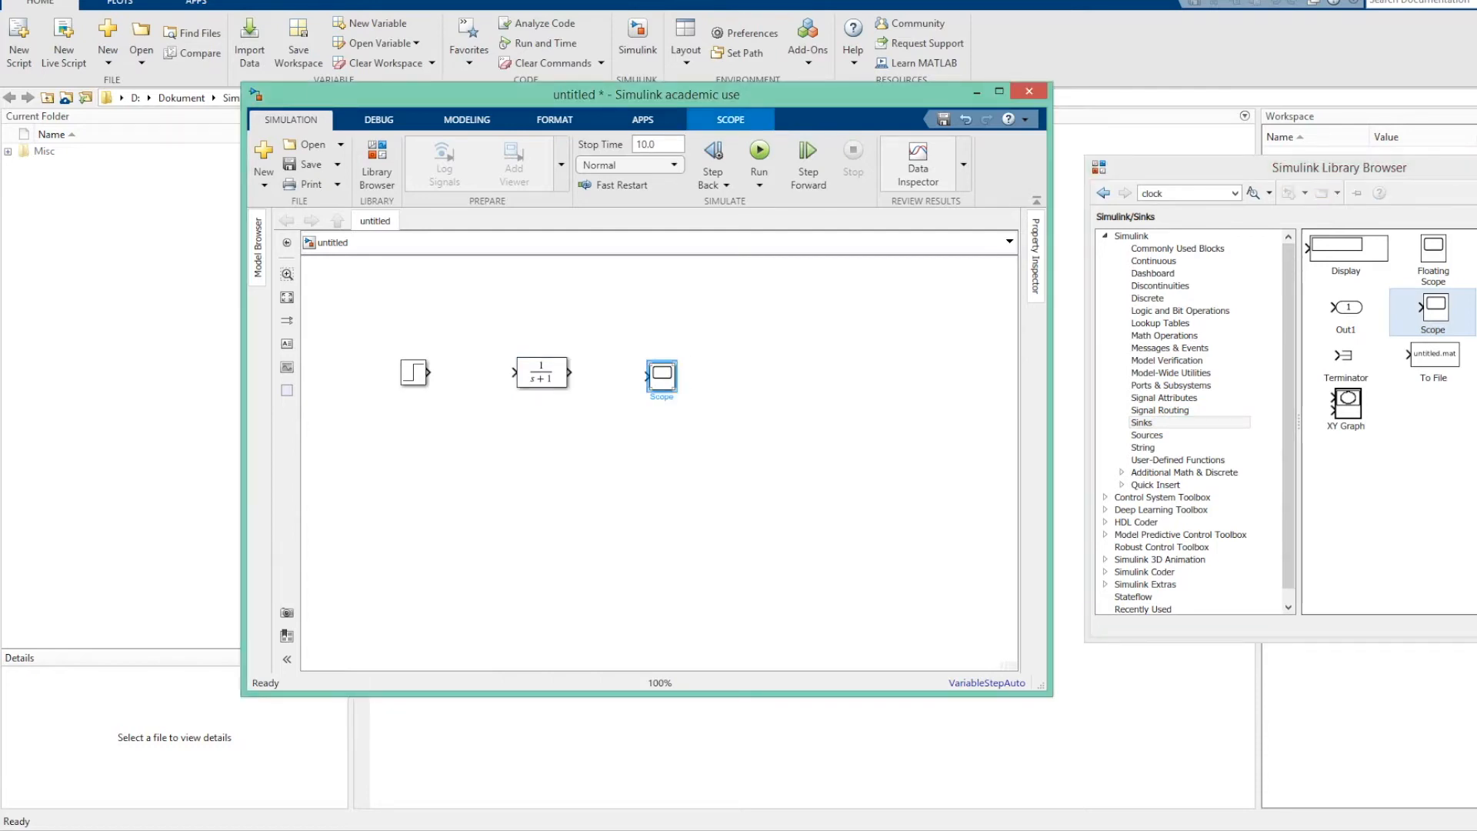
{"action": "left_click_drag", "start_coordinate": [428, 373], "coordinate": [647, 376]}
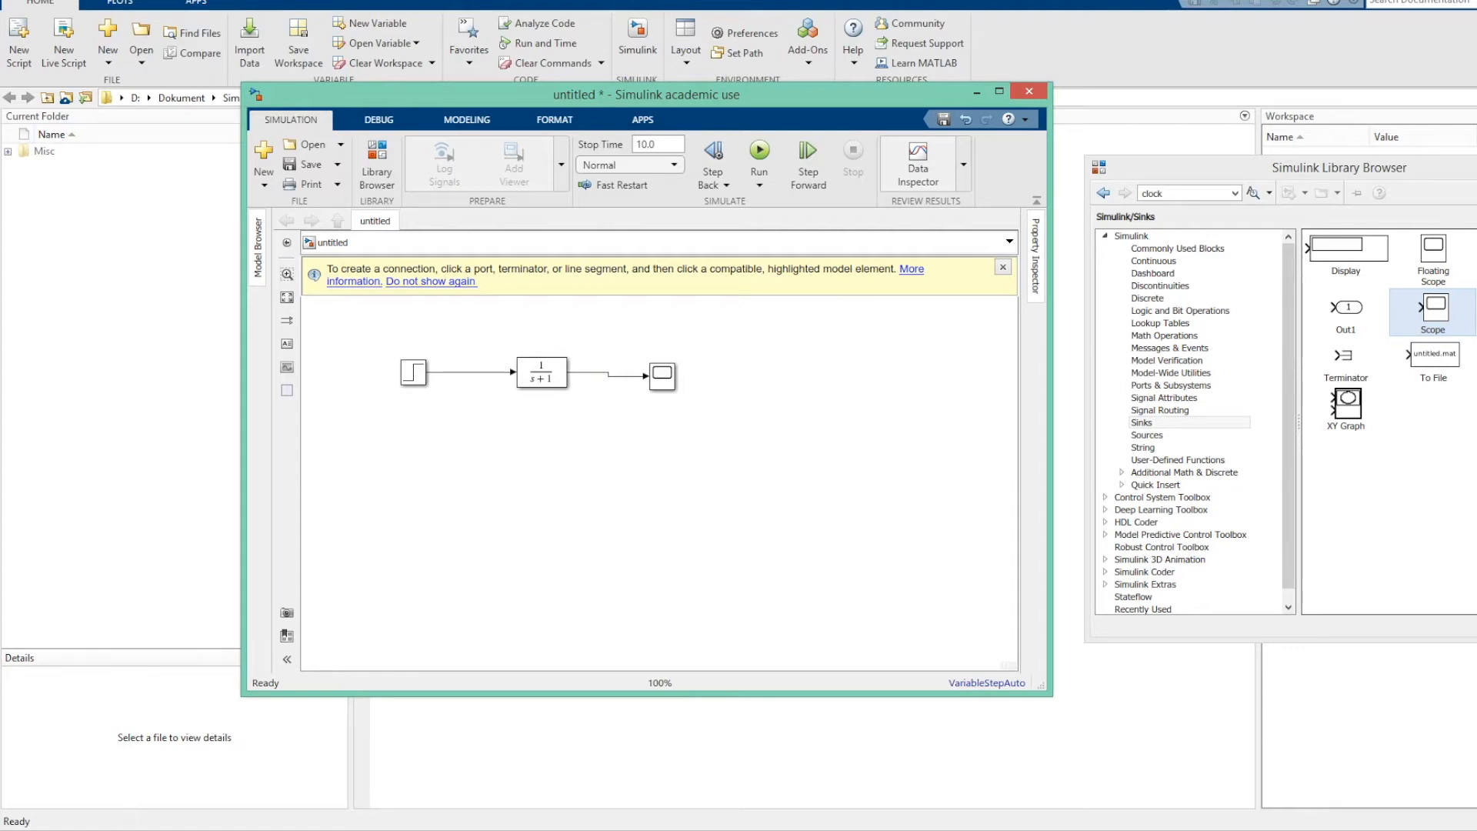
Set the simulation stop time to 5 in the model configuration parameters.
{"action": "right_click", "coordinate": [776, 357]}
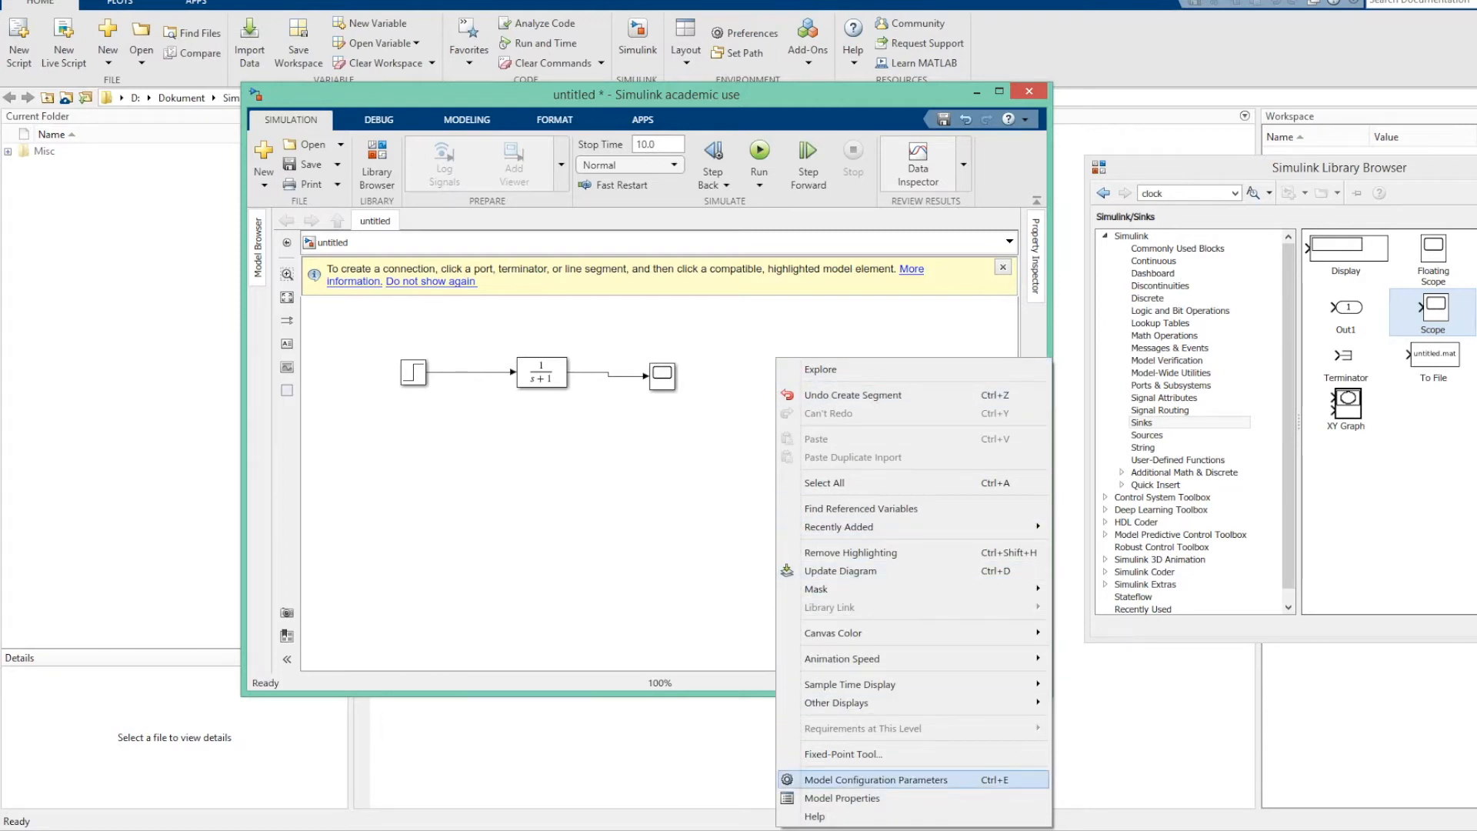
{"action": "left_click", "coordinate": [876, 780]}
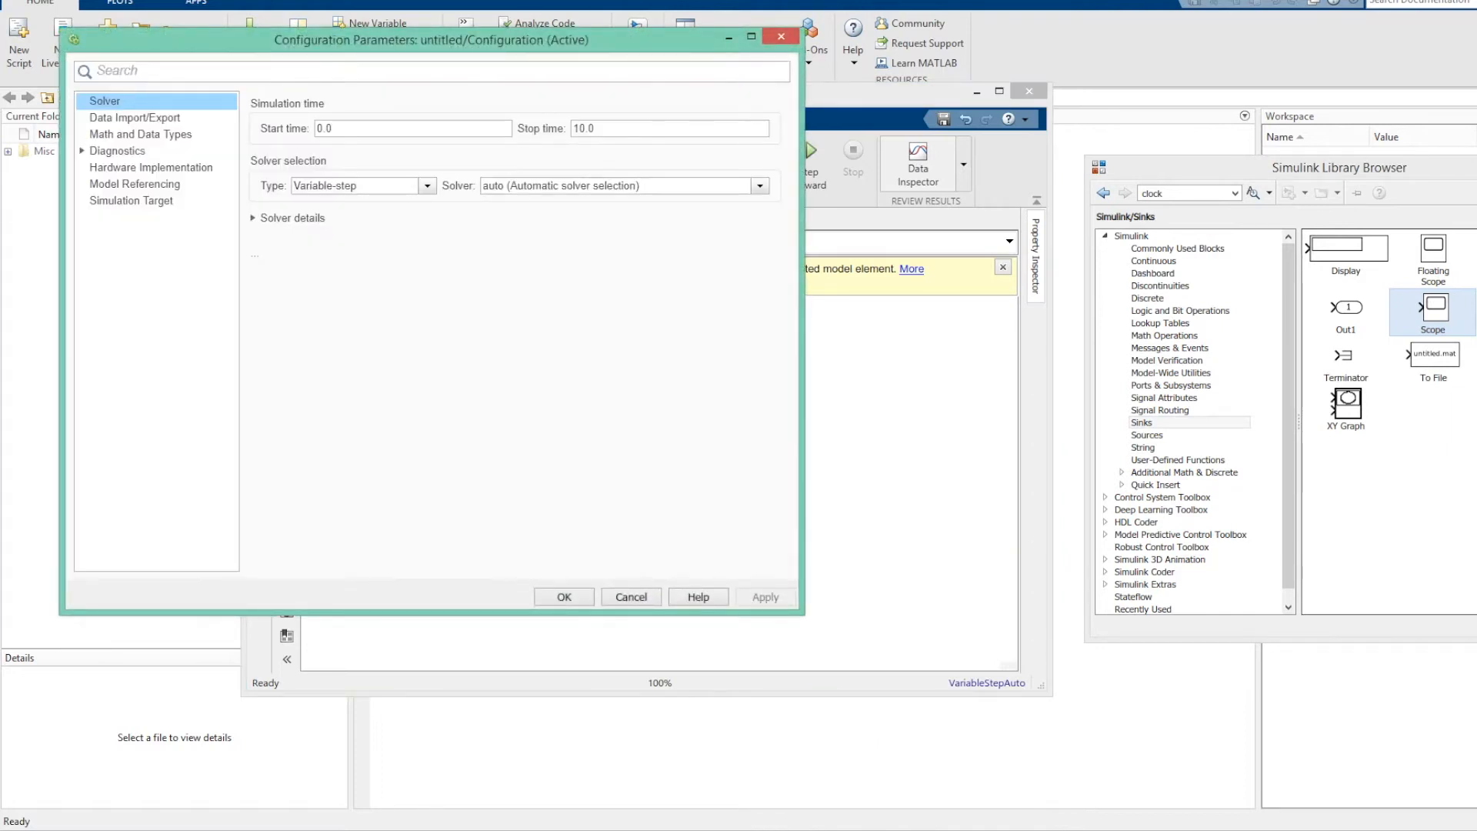
{"action": "double_click", "coordinate": [583, 128]}
{"action": "type", "text": "5"}
{"action": "left_click", "coordinate": [564, 597]}
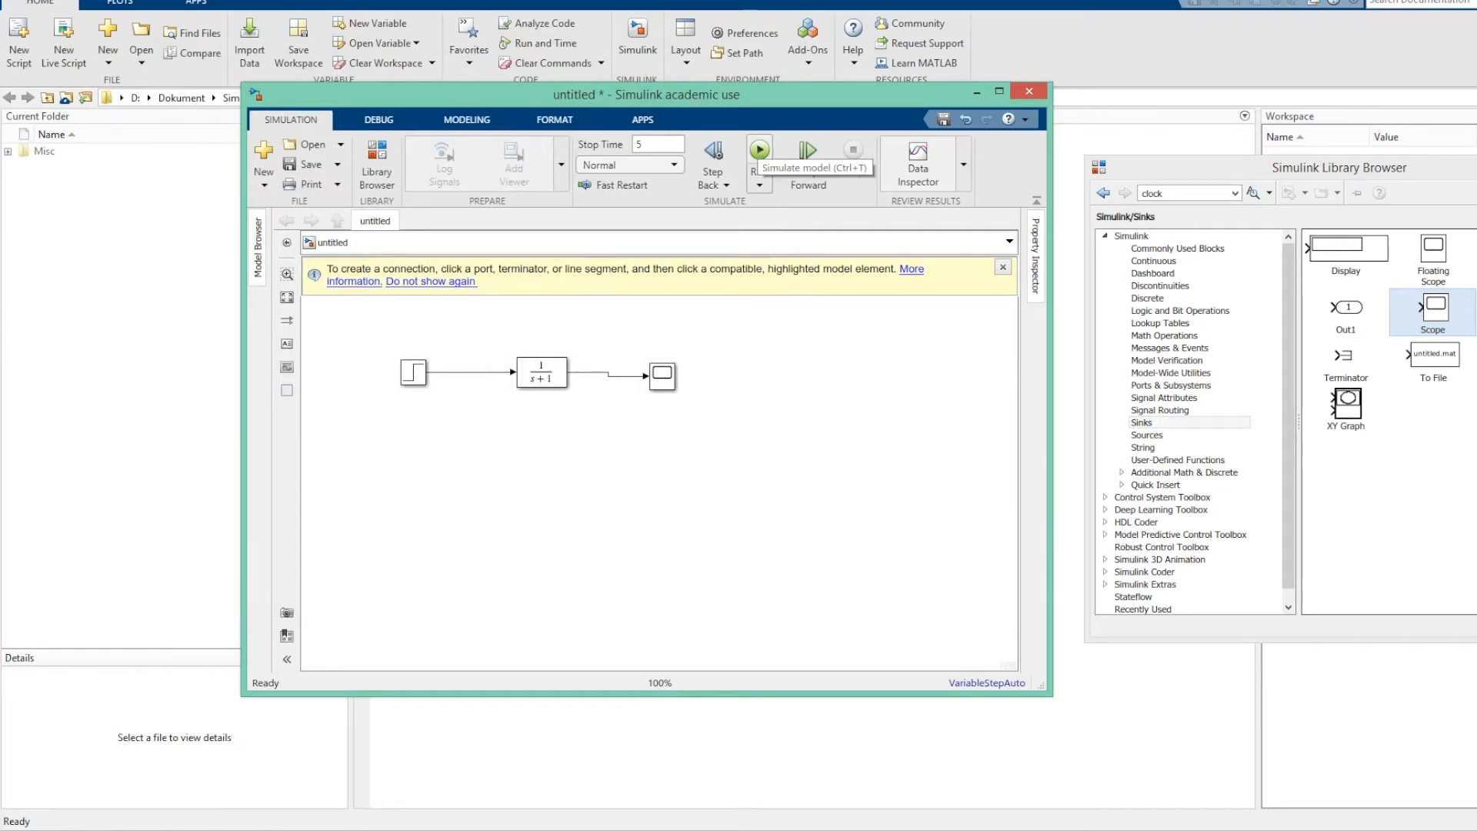
Run the simulation and display the step response in the Scope, placing its window beside the model.
{"action": "left_click", "coordinate": [759, 152]}
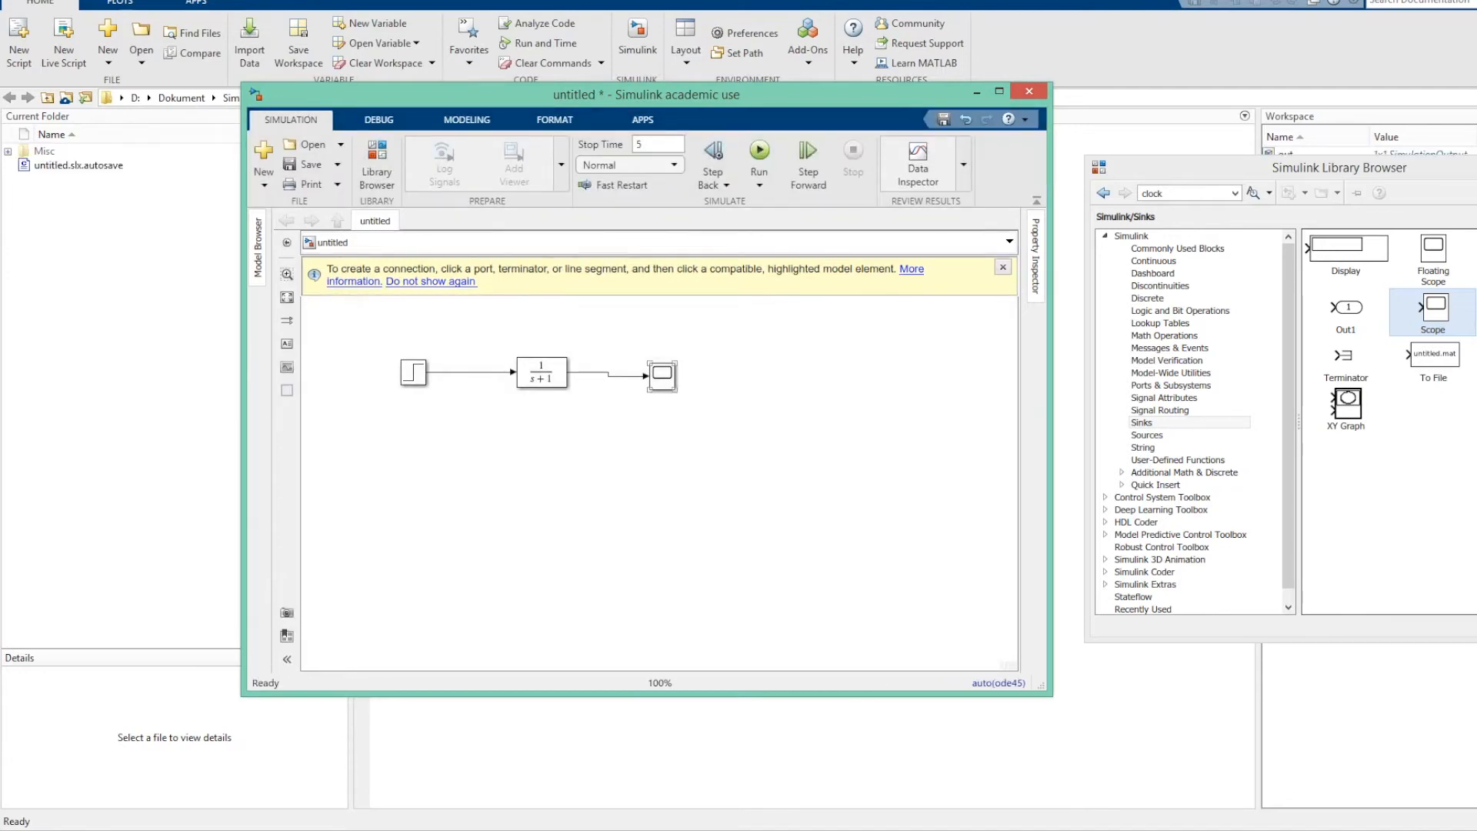
{"action": "double_click", "coordinate": [662, 375]}
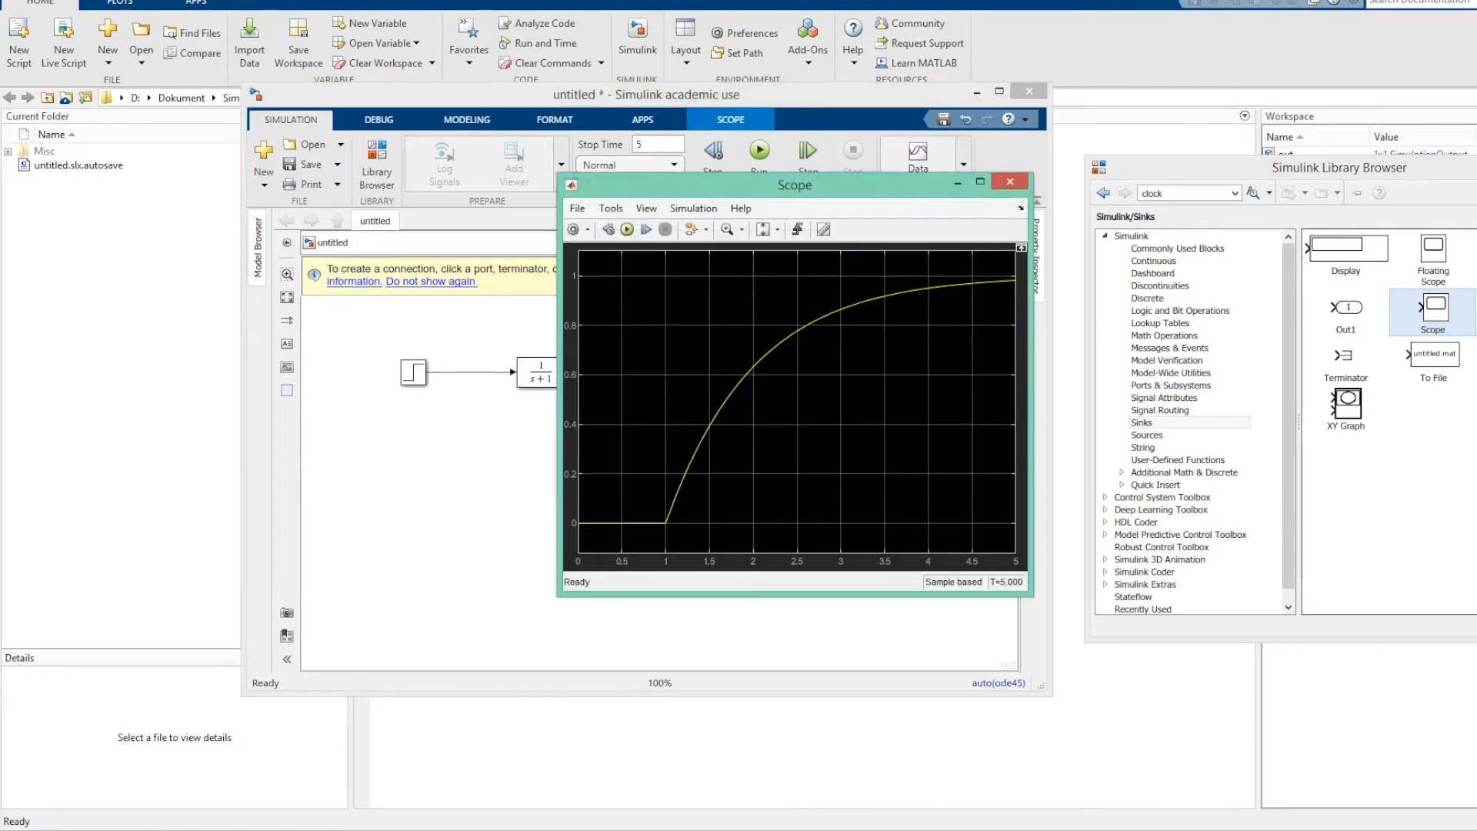
{"action": "left_click_drag", "start_coordinate": [794, 184], "coordinate": [1298, 184]}
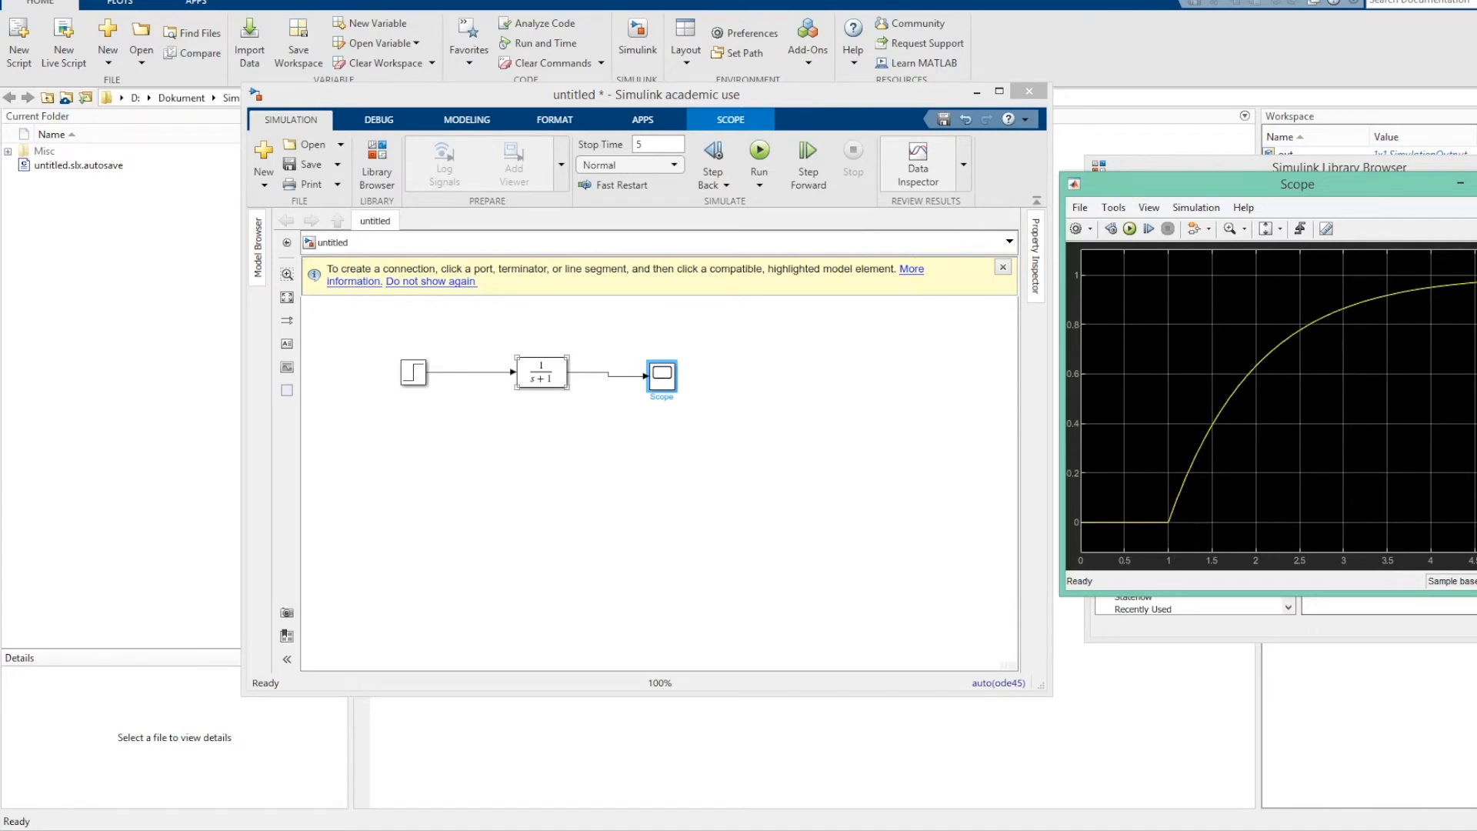
Set the Transfer Fcn denominator coefficients to [1 0.5 2], rerun the simulation and close the Scope.
{"action": "double_click", "coordinate": [542, 372]}
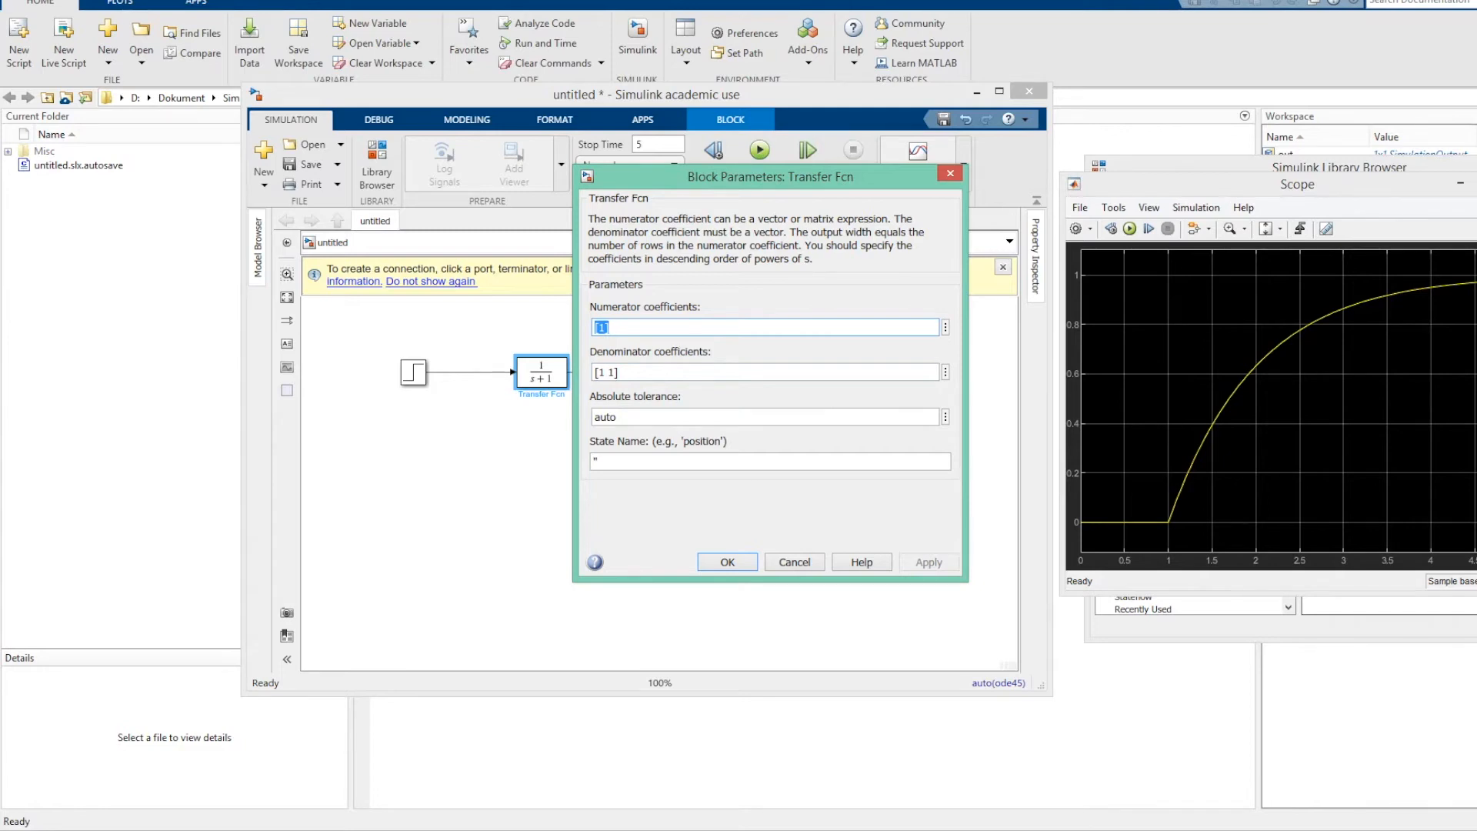
{"action": "key", "text": "Tab"}
{"action": "key", "text": "End"}
{"action": "key", "text": "BackSpace"}
{"action": "type", "text": "0.5 2"}
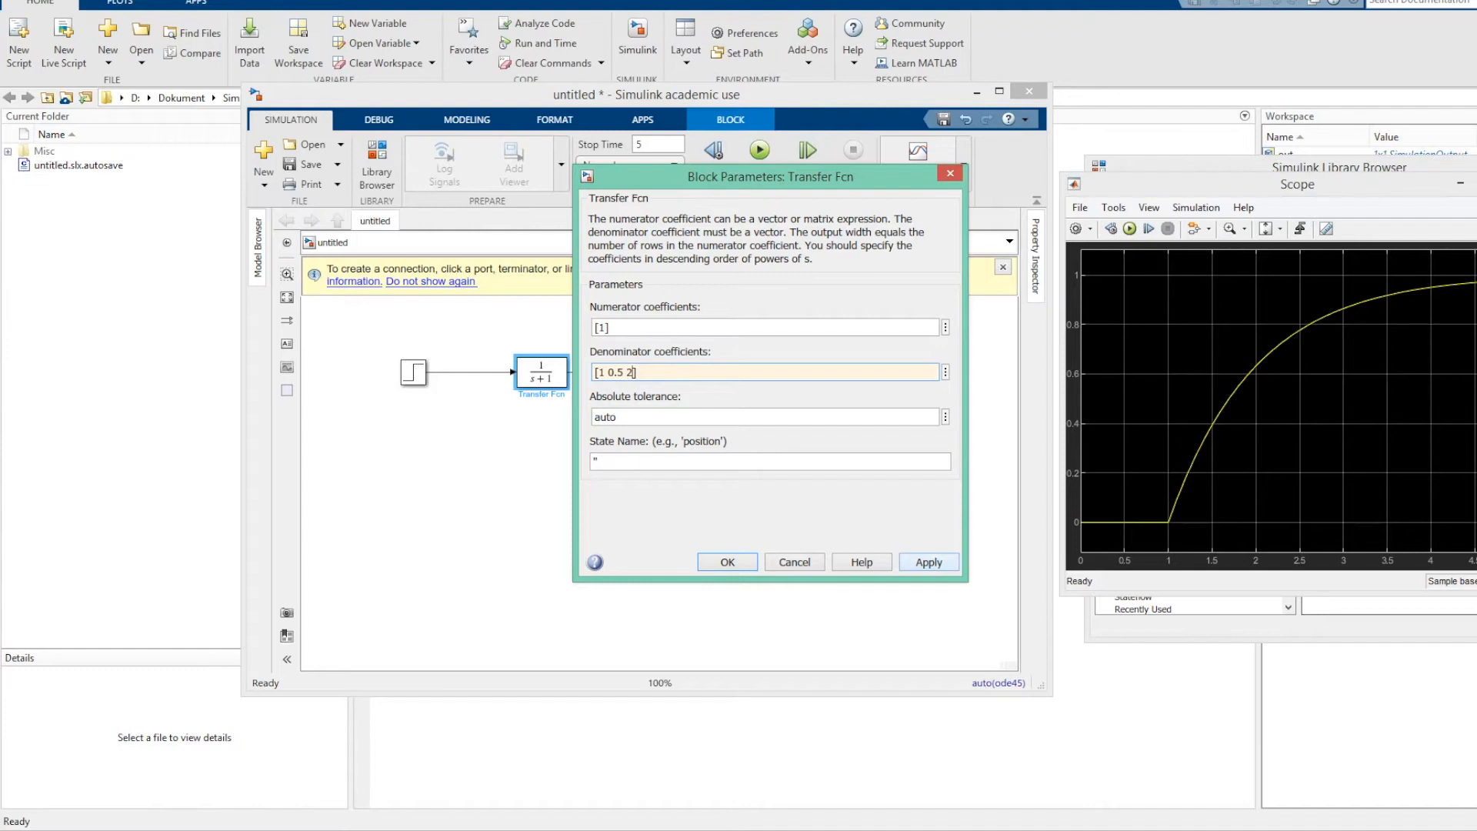
{"action": "key", "text": "Return"}
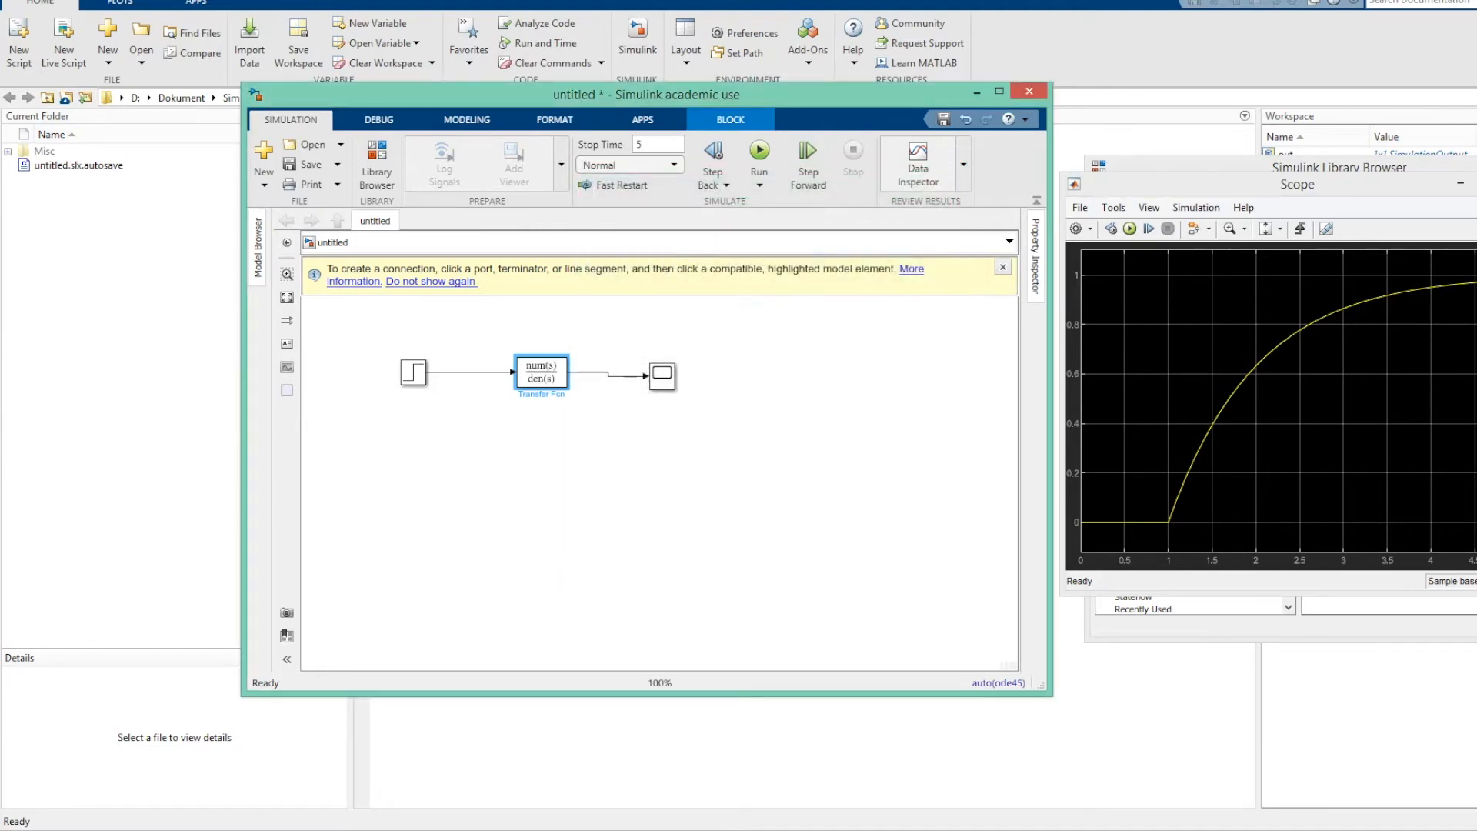
{"action": "left_click", "coordinate": [759, 157]}
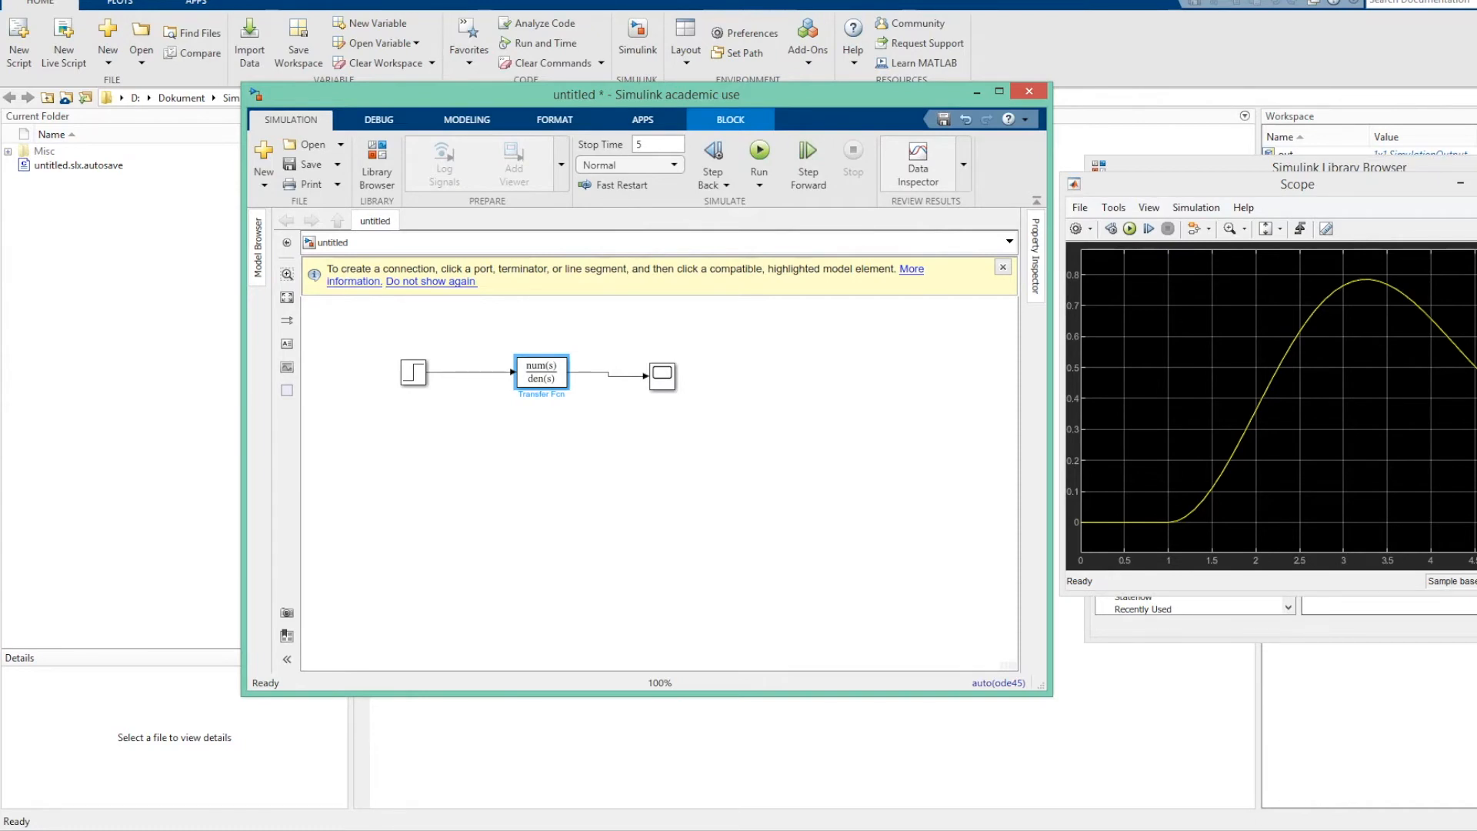
{"action": "left_click", "coordinate": [1476, 184]}
Replace the Step block with a Signal Generator from the Sources library, connected to the Transfer Fcn input.
{"action": "left_click", "coordinate": [413, 373]}
{"action": "key", "text": "Delete"}
{"action": "left_click", "coordinate": [1147, 435]}
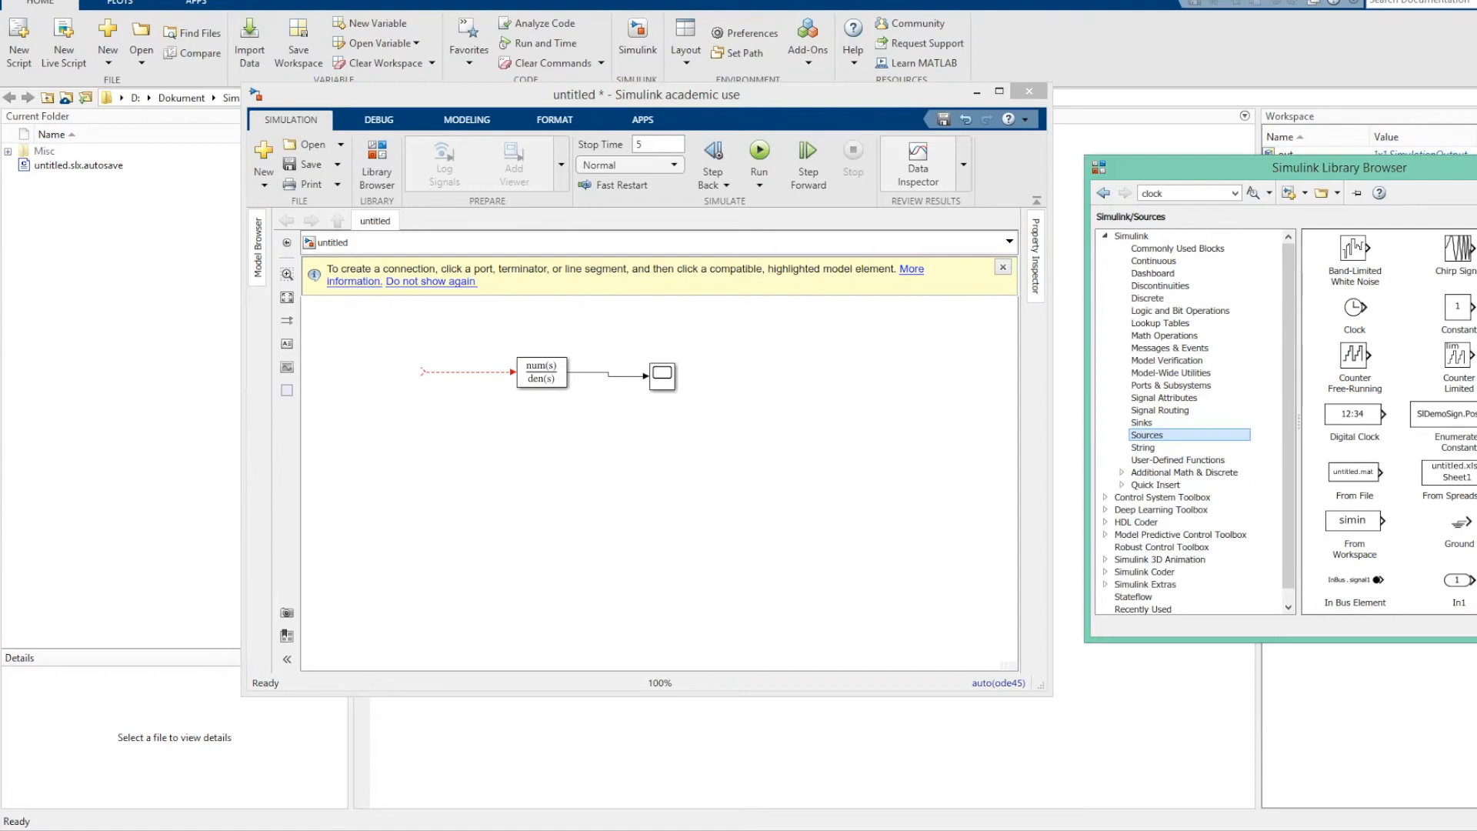
{"action": "scroll", "coordinate": [1388, 421], "scroll_direction": "down", "scroll_amount": 10}
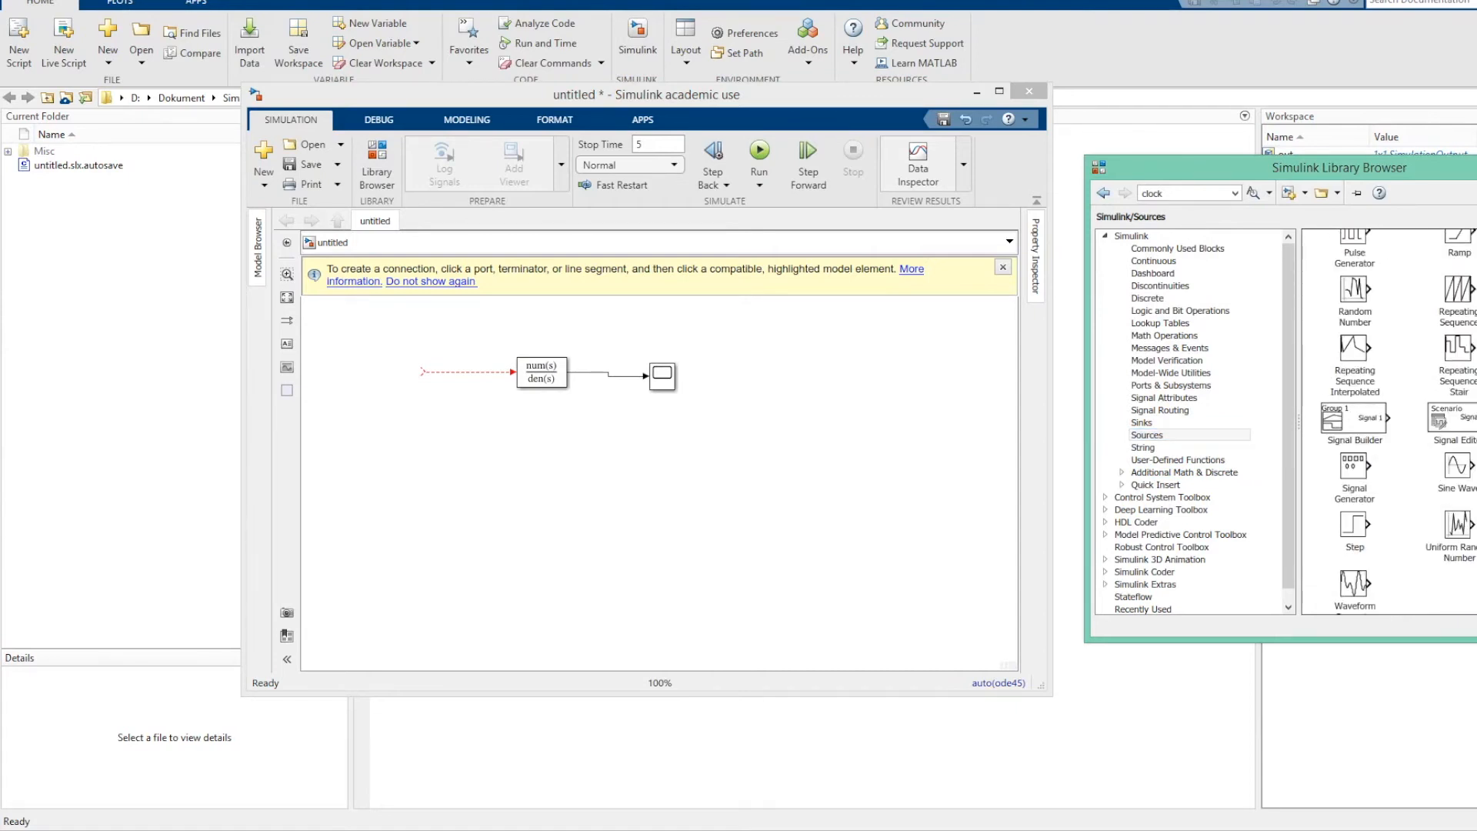
{"action": "scroll", "coordinate": [1388, 422], "scroll_direction": "down", "scroll_amount": 1}
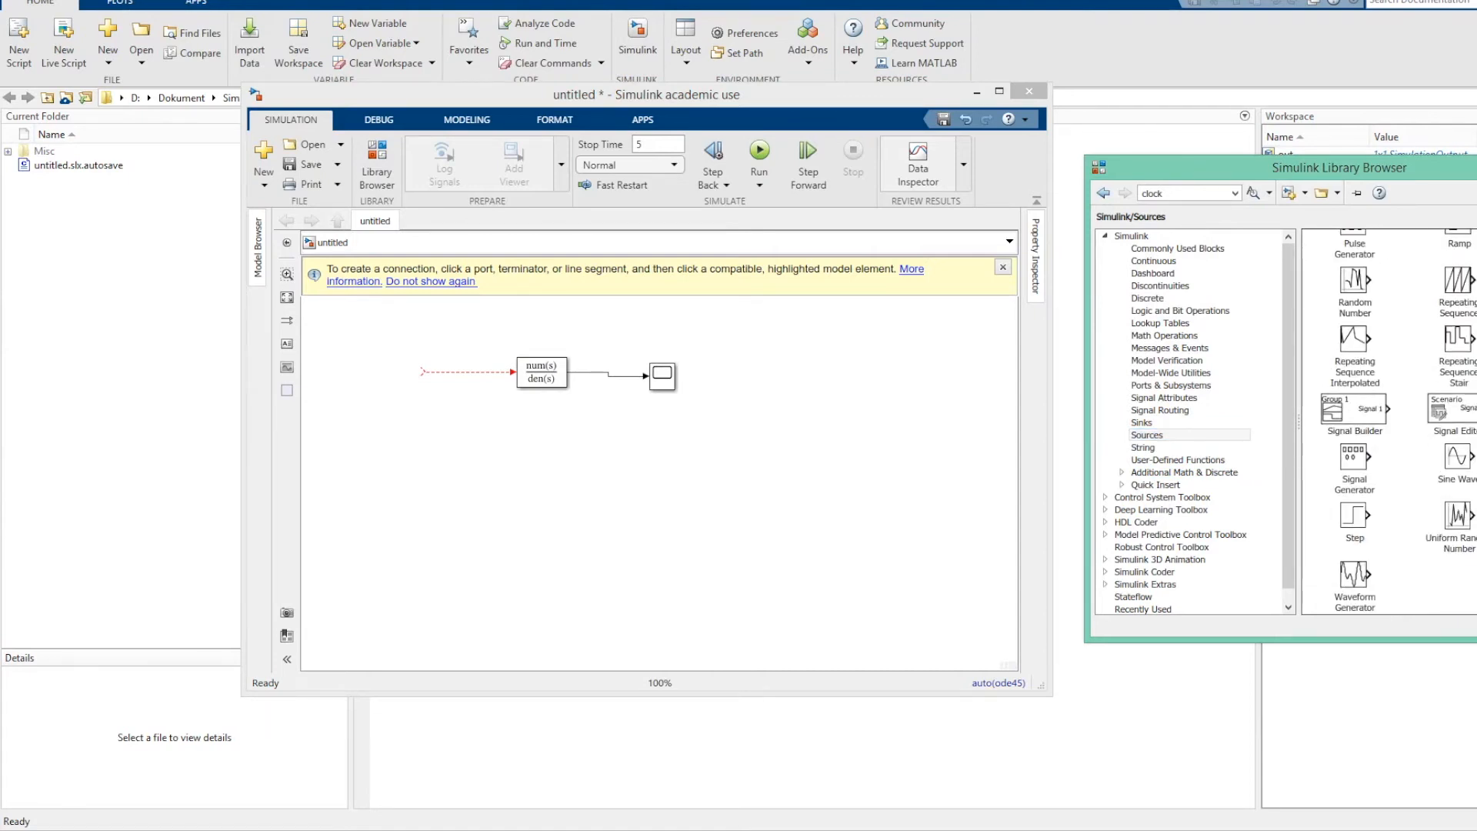
{"action": "left_click", "coordinate": [1354, 457]}
{"action": "left_click_drag", "start_coordinate": [1354, 457], "coordinate": [413, 372]}
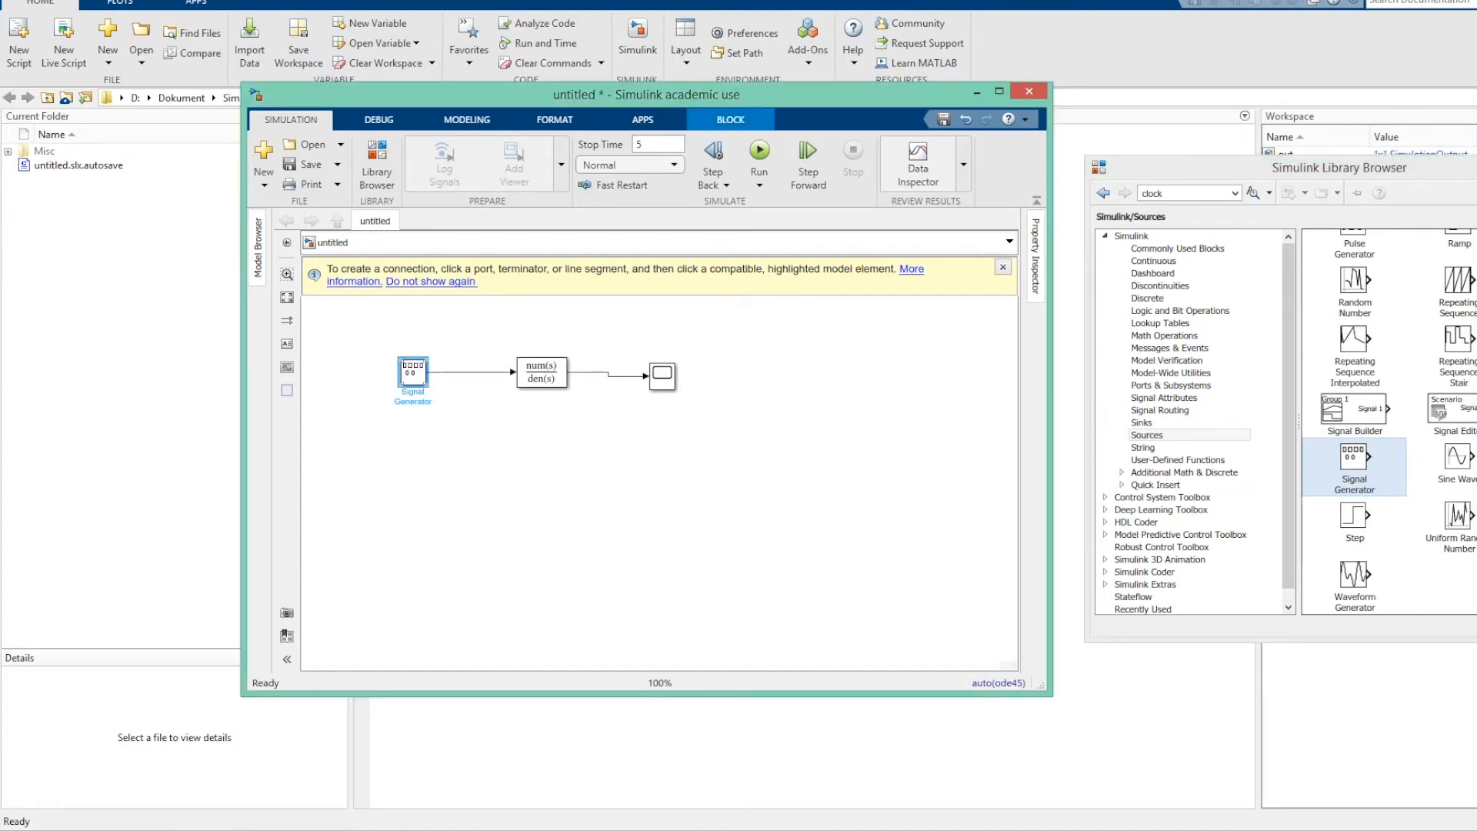
Review the Signal Generator's parameters and wave form options, keeping the sine wave form.
{"action": "double_click", "coordinate": [413, 372]}
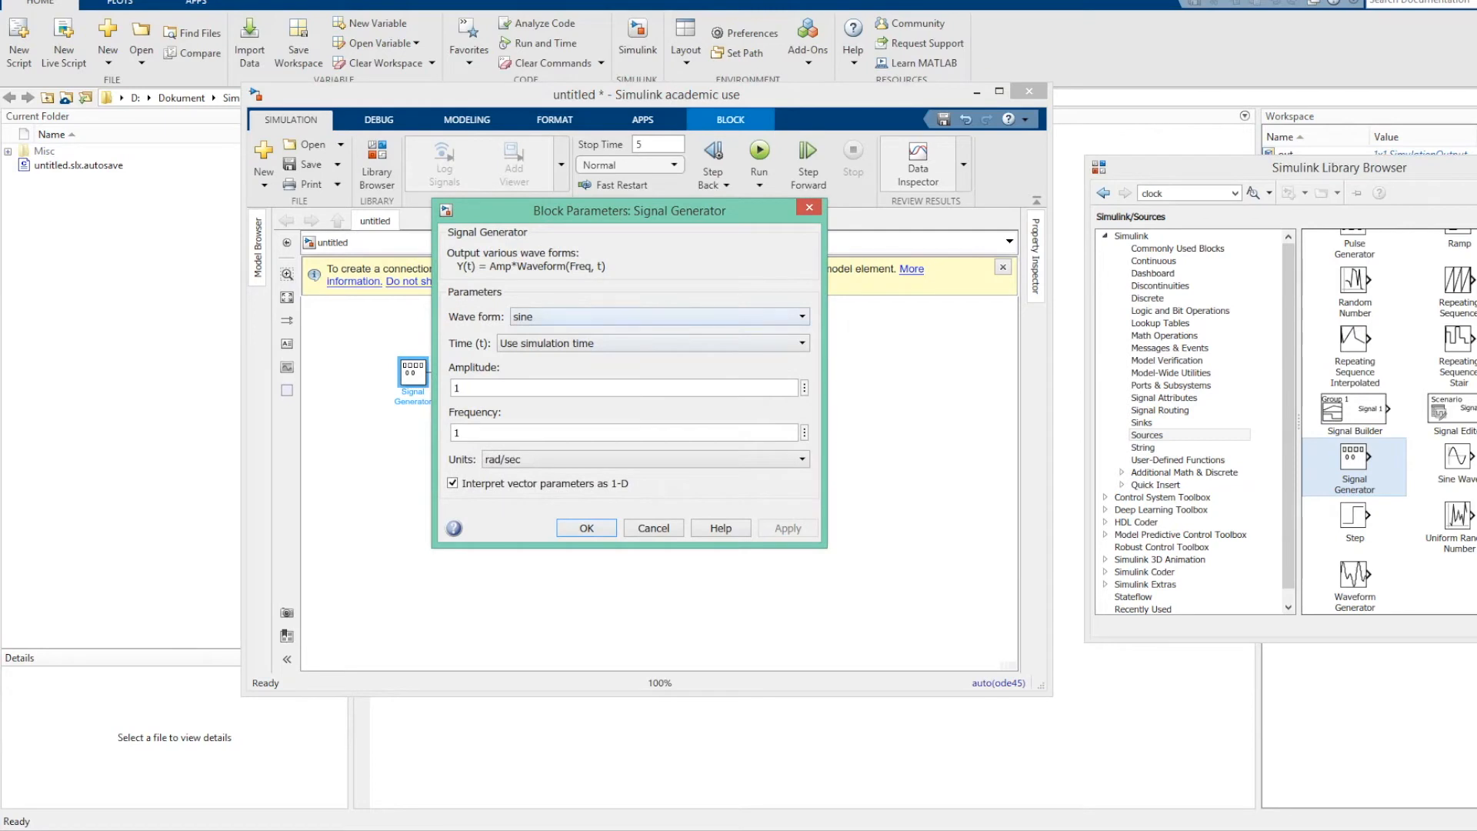
{"action": "left_click", "coordinate": [660, 316]}
{"action": "left_click", "coordinate": [659, 317]}
{"action": "key", "text": "Return"}
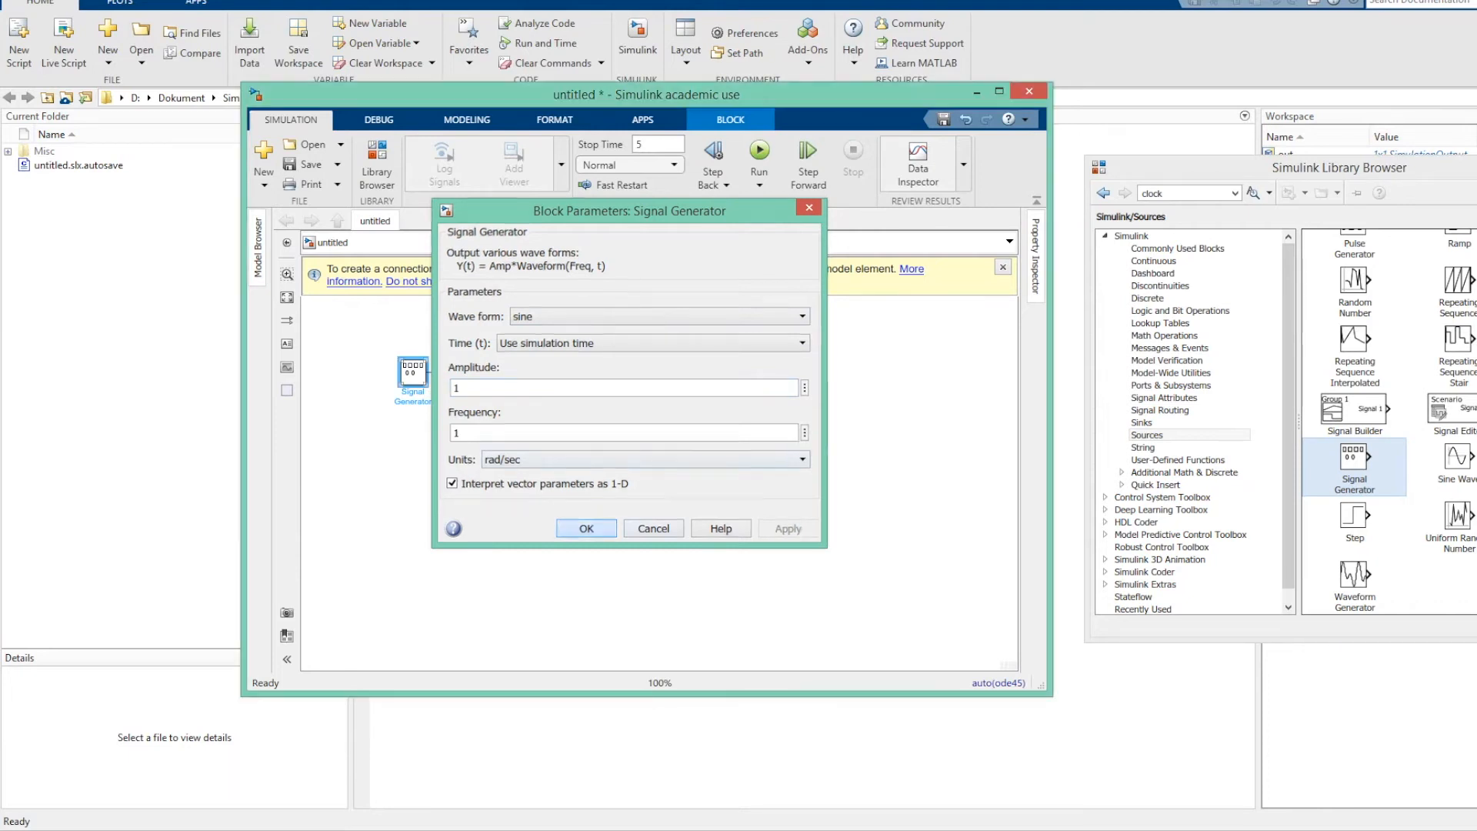
Run the simulation with the sine input, view the response in the Scope and close it.
{"action": "left_click", "coordinate": [760, 152]}
{"action": "double_click", "coordinate": [662, 376]}
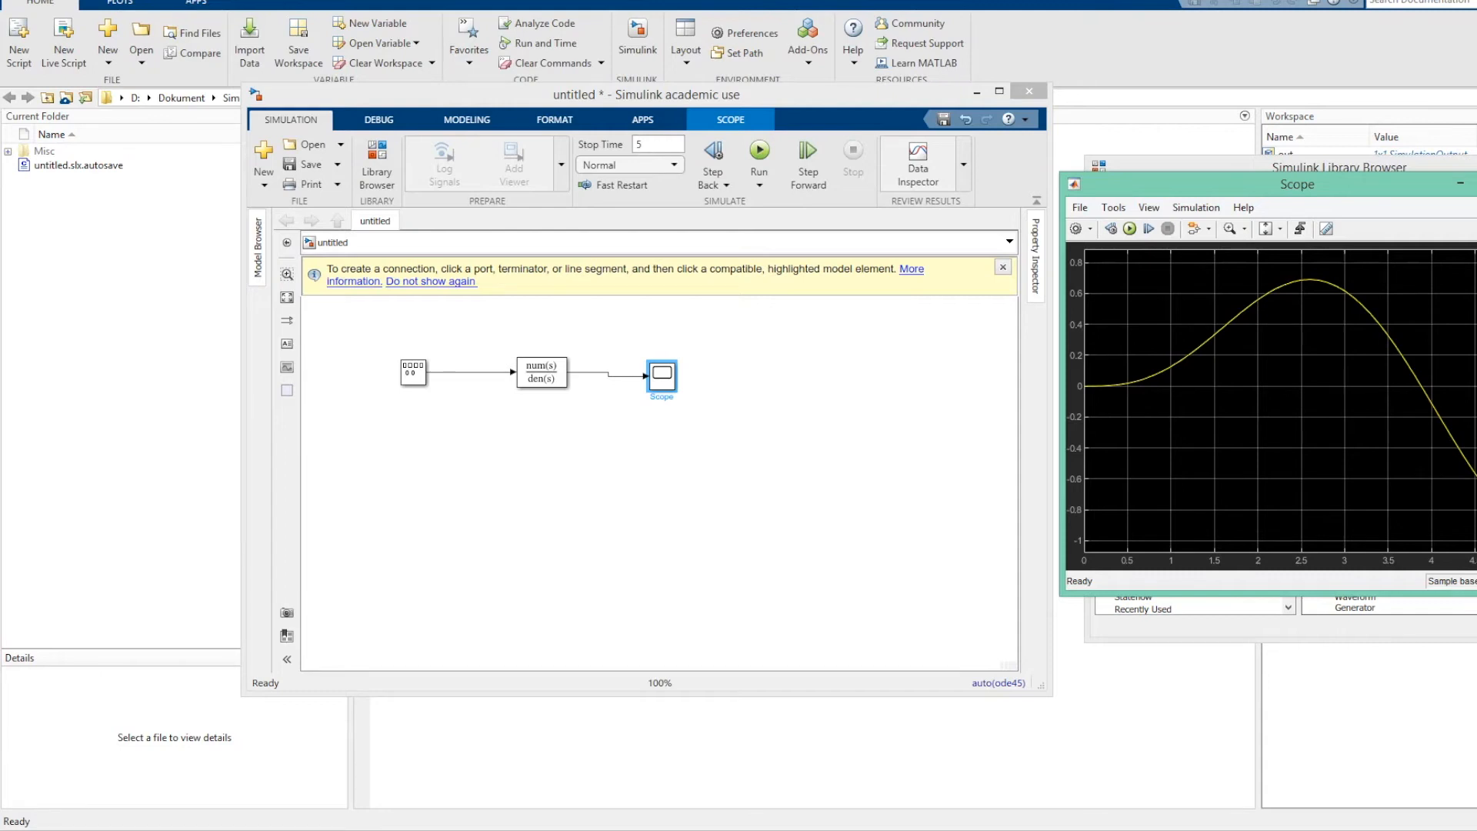
{"action": "key", "text": "alt+F4"}
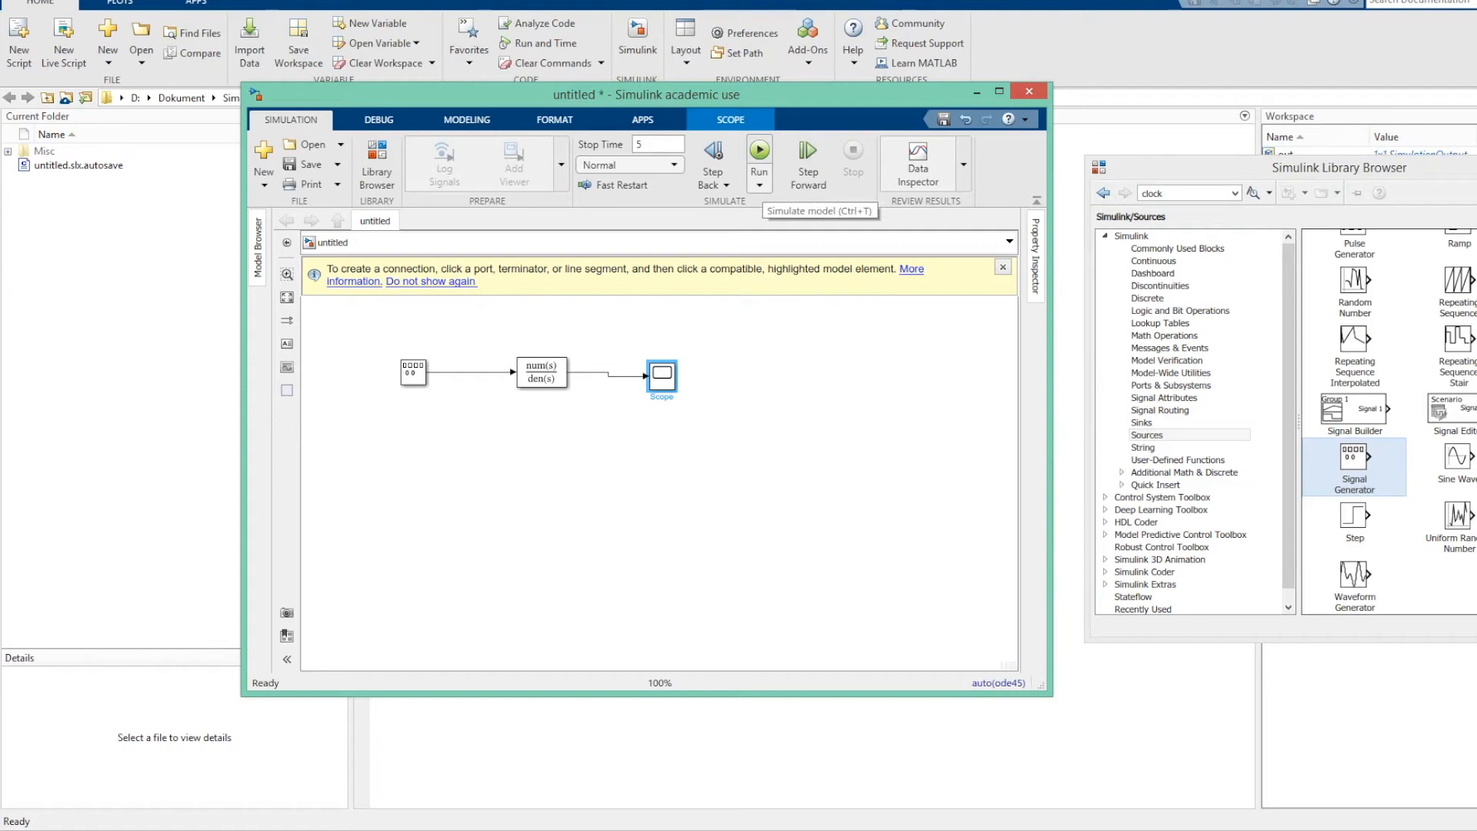
Enable simulation pacing to slow down the model's simulation and close the pacing options.
{"action": "left_click", "coordinate": [759, 185]}
{"action": "left_click", "coordinate": [821, 259]}
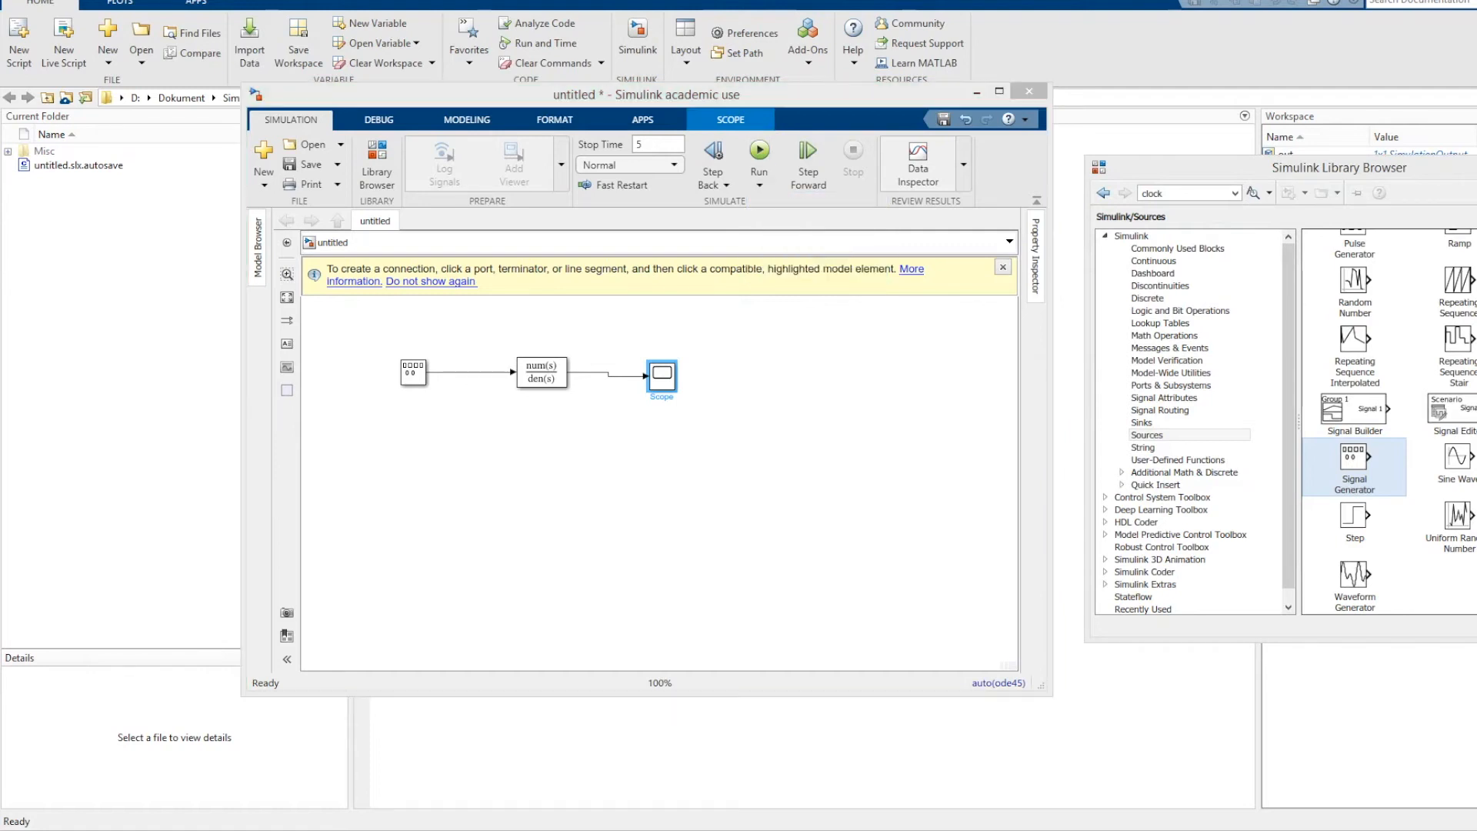
{"action": "left_click", "coordinate": [373, 197]}
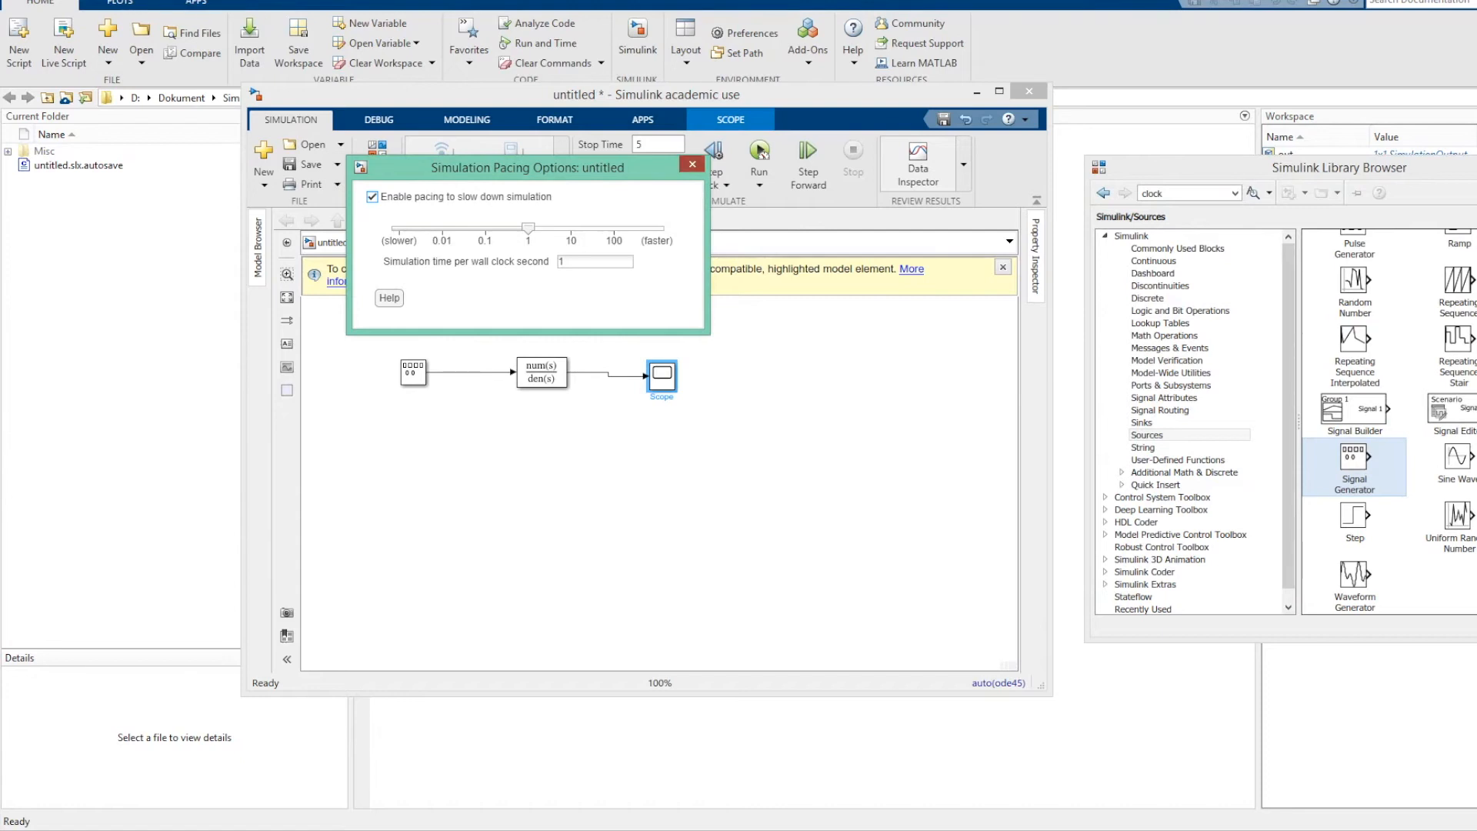
{"action": "left_click", "coordinate": [693, 164]}
Set the simulation stop time to 9999 in the model configuration parameters.
{"action": "right_click", "coordinate": [780, 466]}
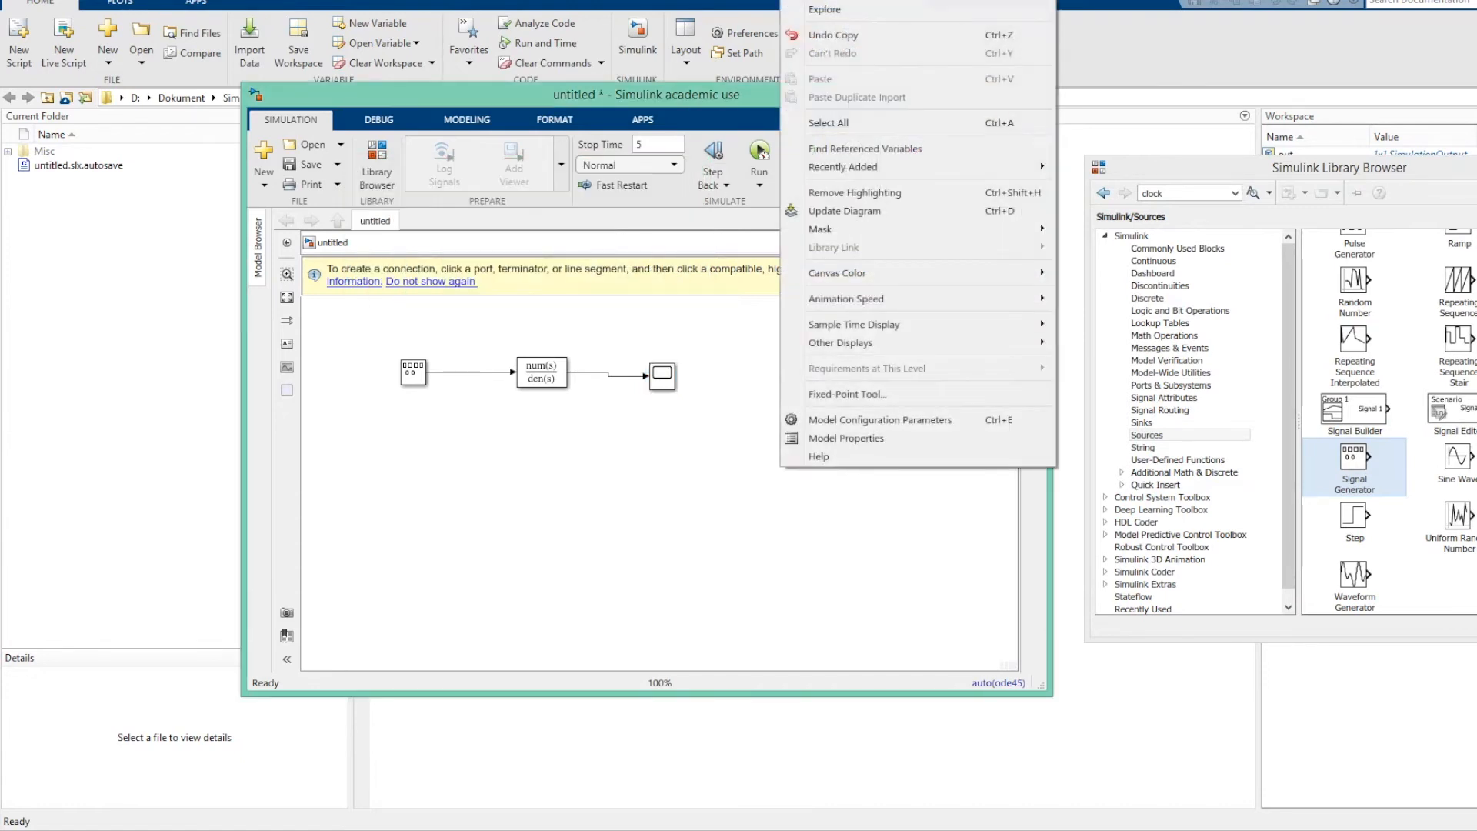
{"action": "left_click", "coordinate": [880, 419]}
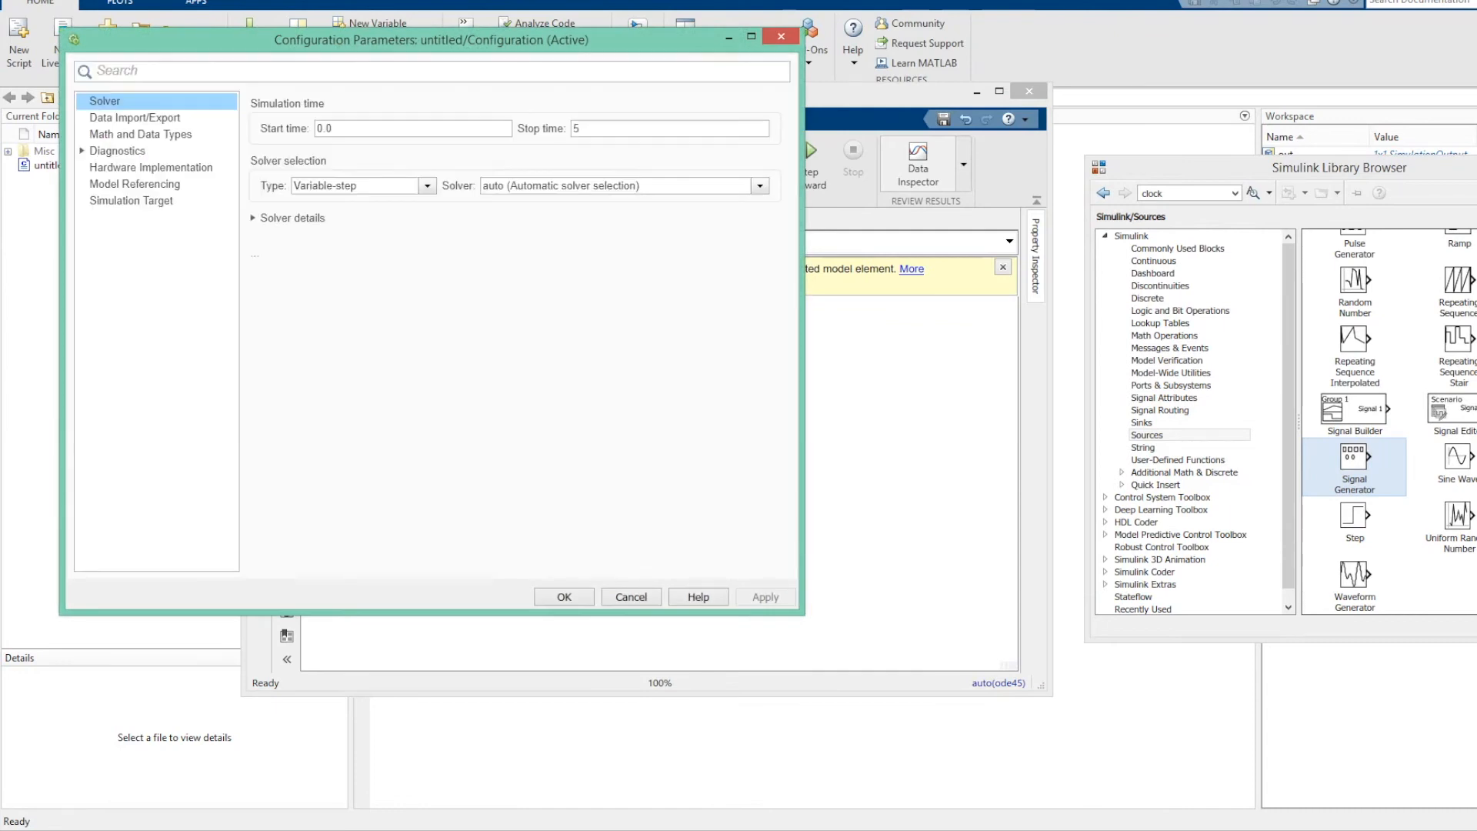
{"action": "double_click", "coordinate": [653, 129]}
{"action": "type", "text": "9999"}
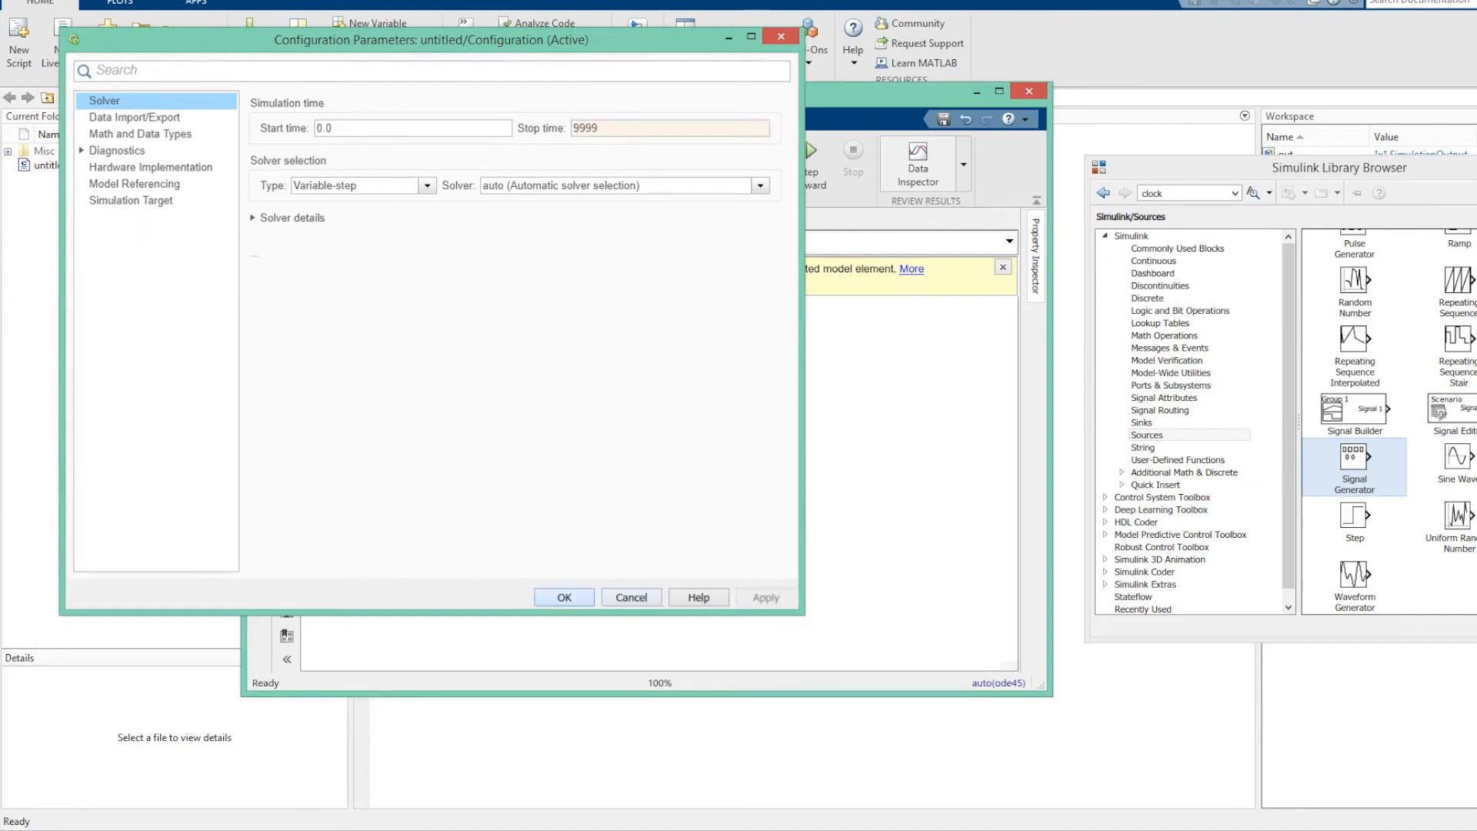
{"action": "key", "text": "Return"}
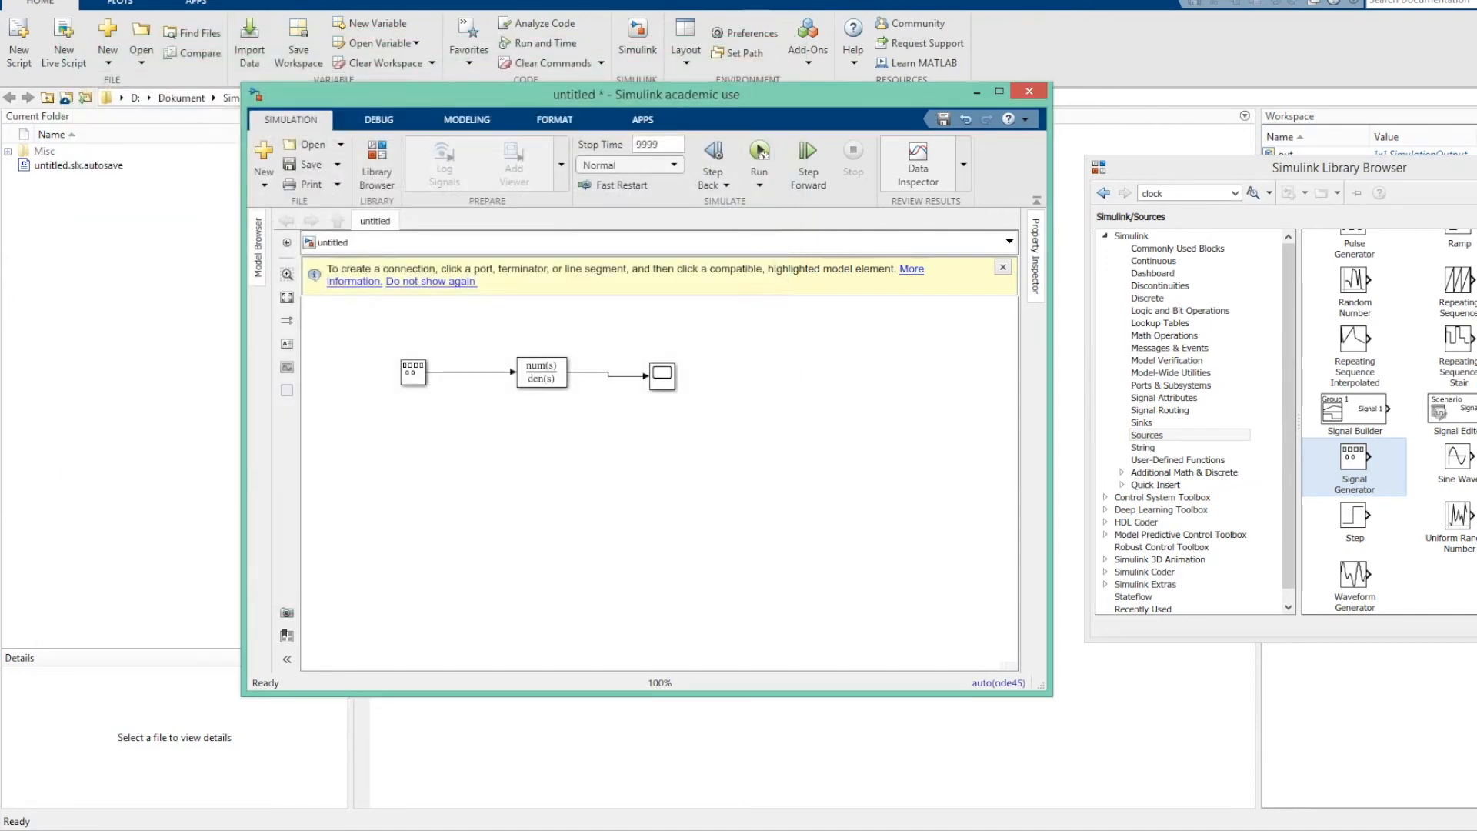
Run the simulation with the Scope open and set the Signal Generator's amplitude to 0.5 while it runs.
{"action": "left_click", "coordinate": [759, 150]}
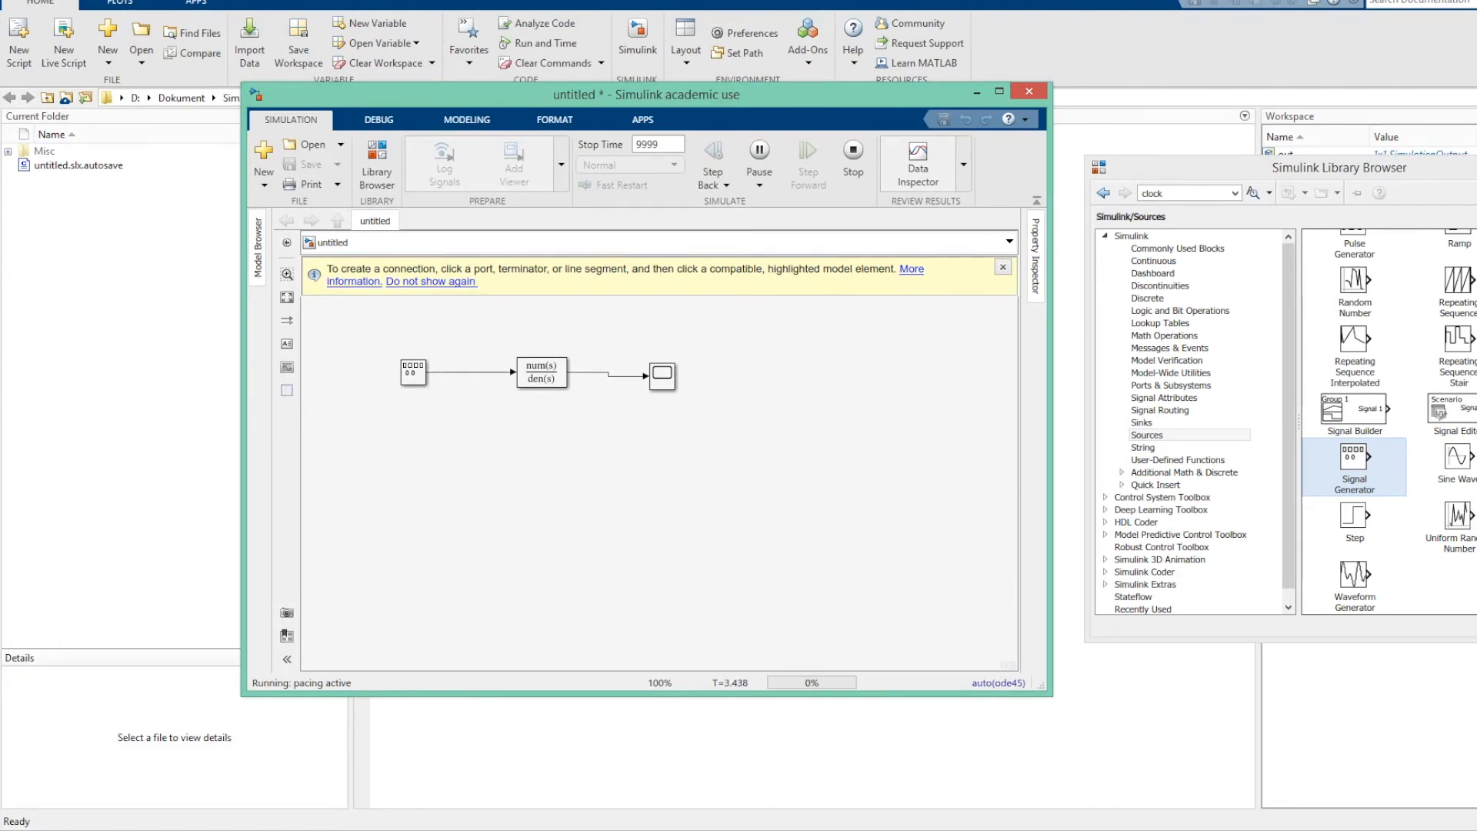
{"action": "double_click", "coordinate": [662, 375]}
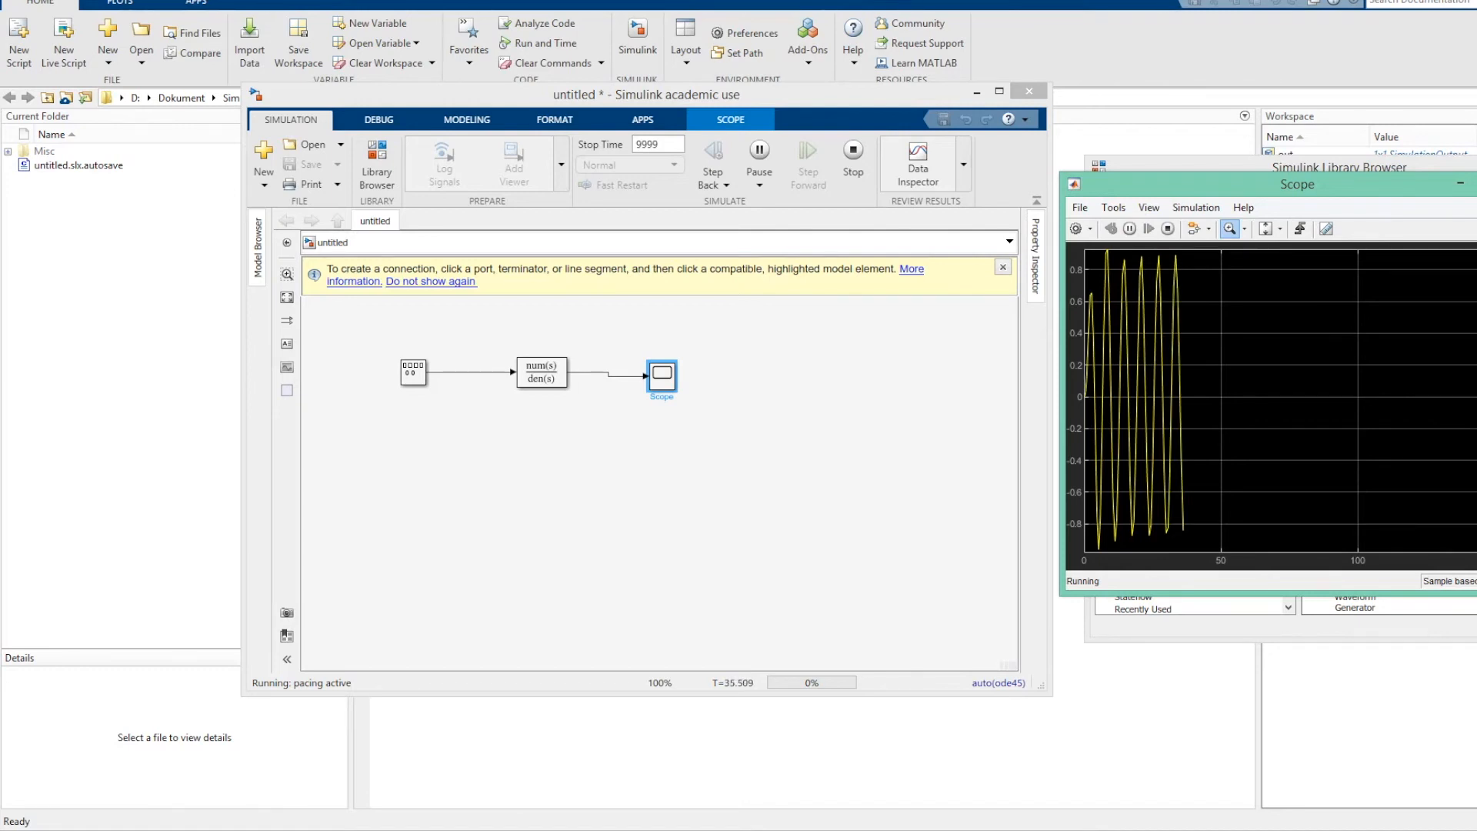
{"action": "double_click", "coordinate": [413, 373]}
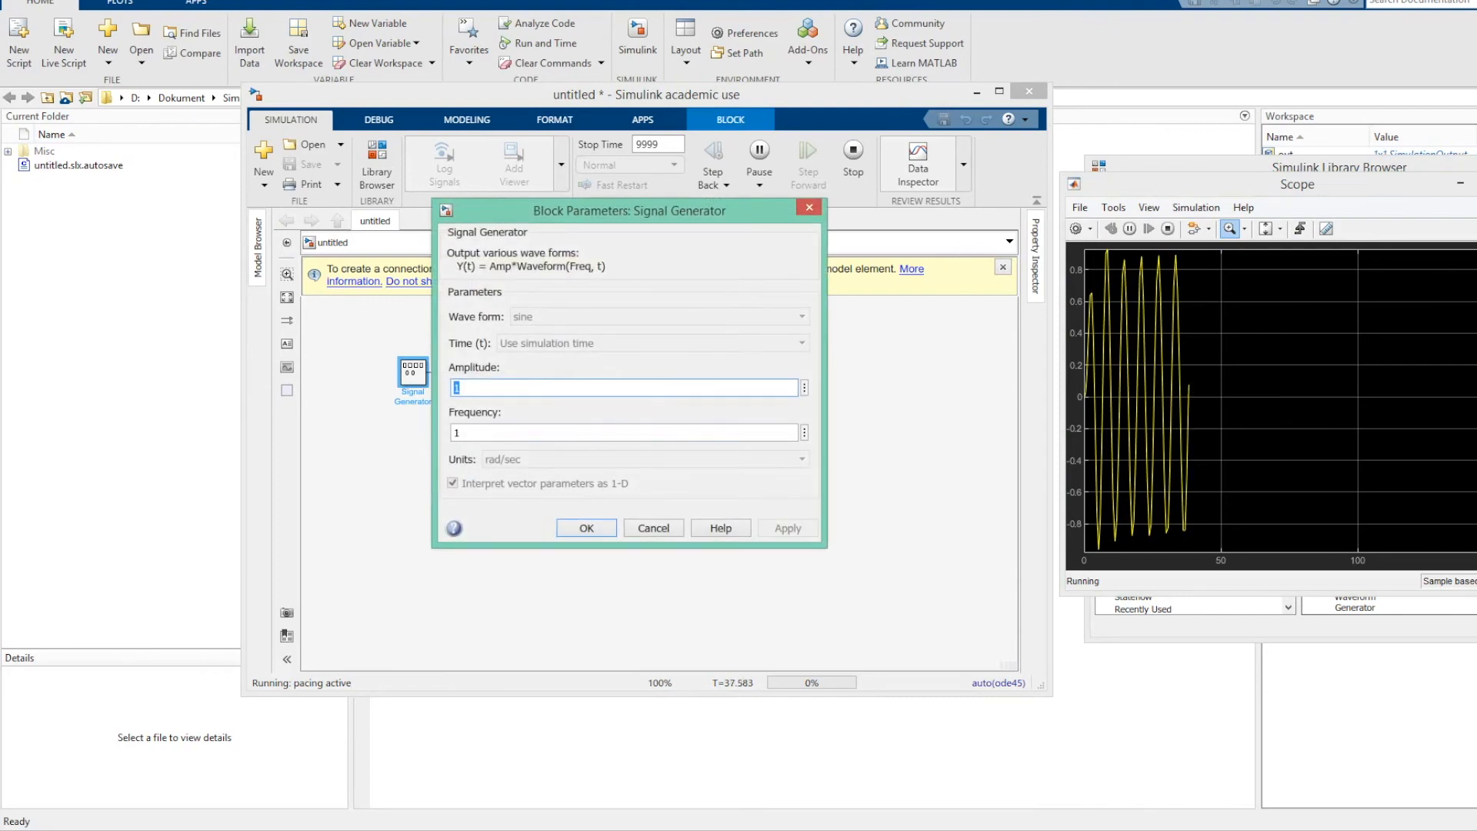
{"action": "type", "text": "0.5"}
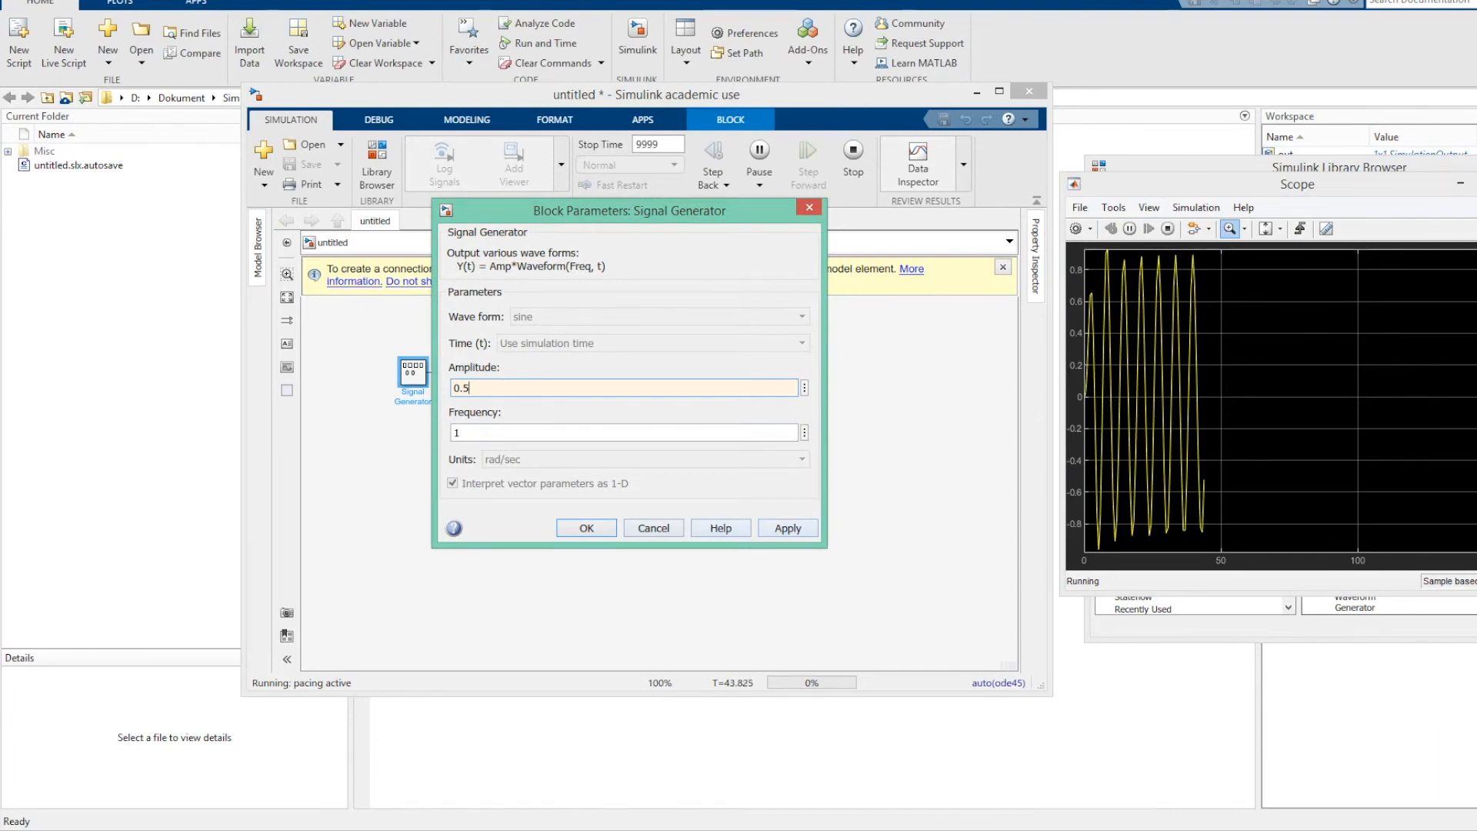
{"action": "key", "text": "Return"}
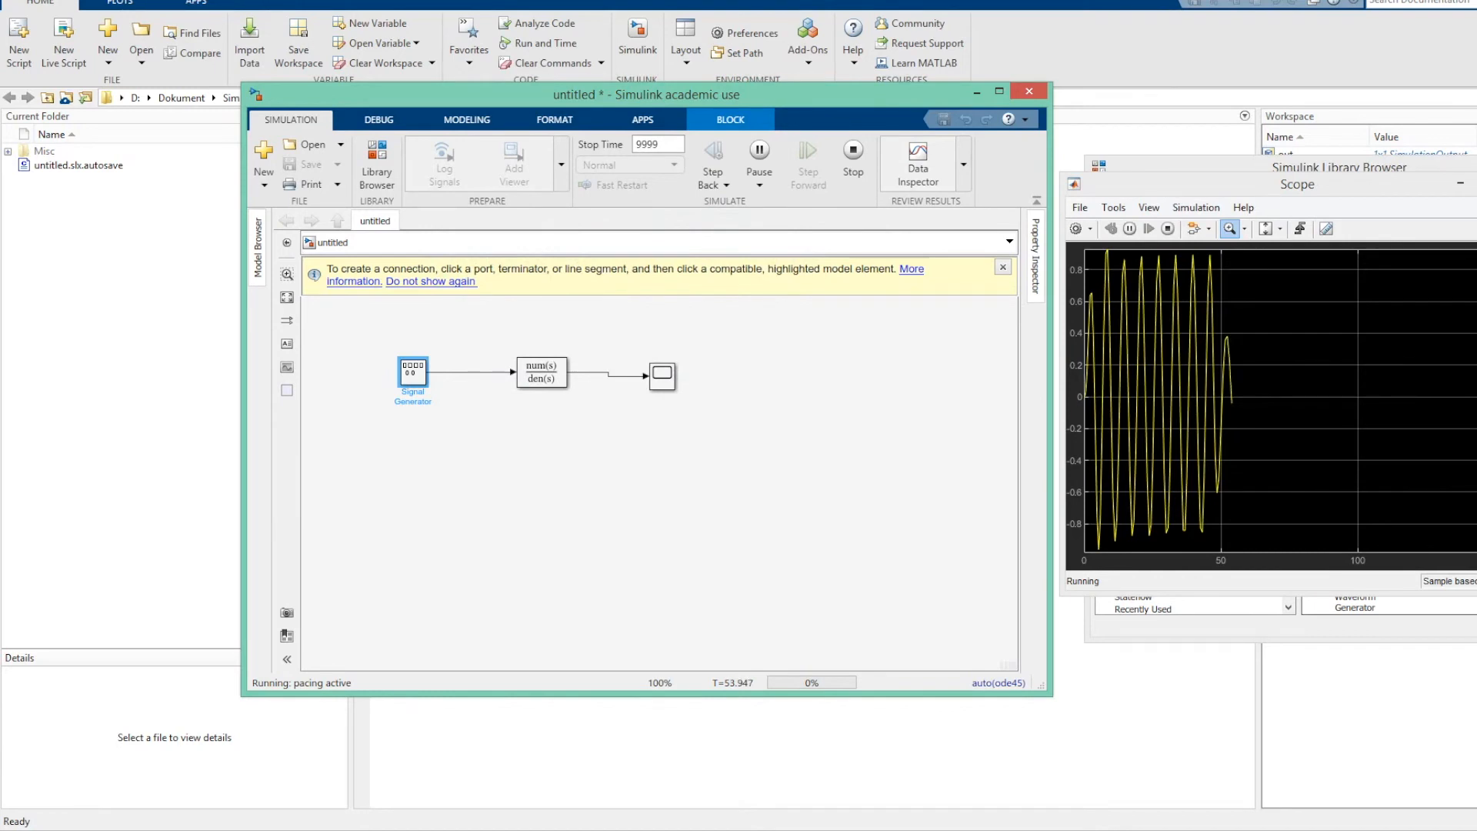
Set the Transfer Fcn denominator coefficients to [1 4 1] during the run and stop the simulation.
{"action": "double_click", "coordinate": [542, 372]}
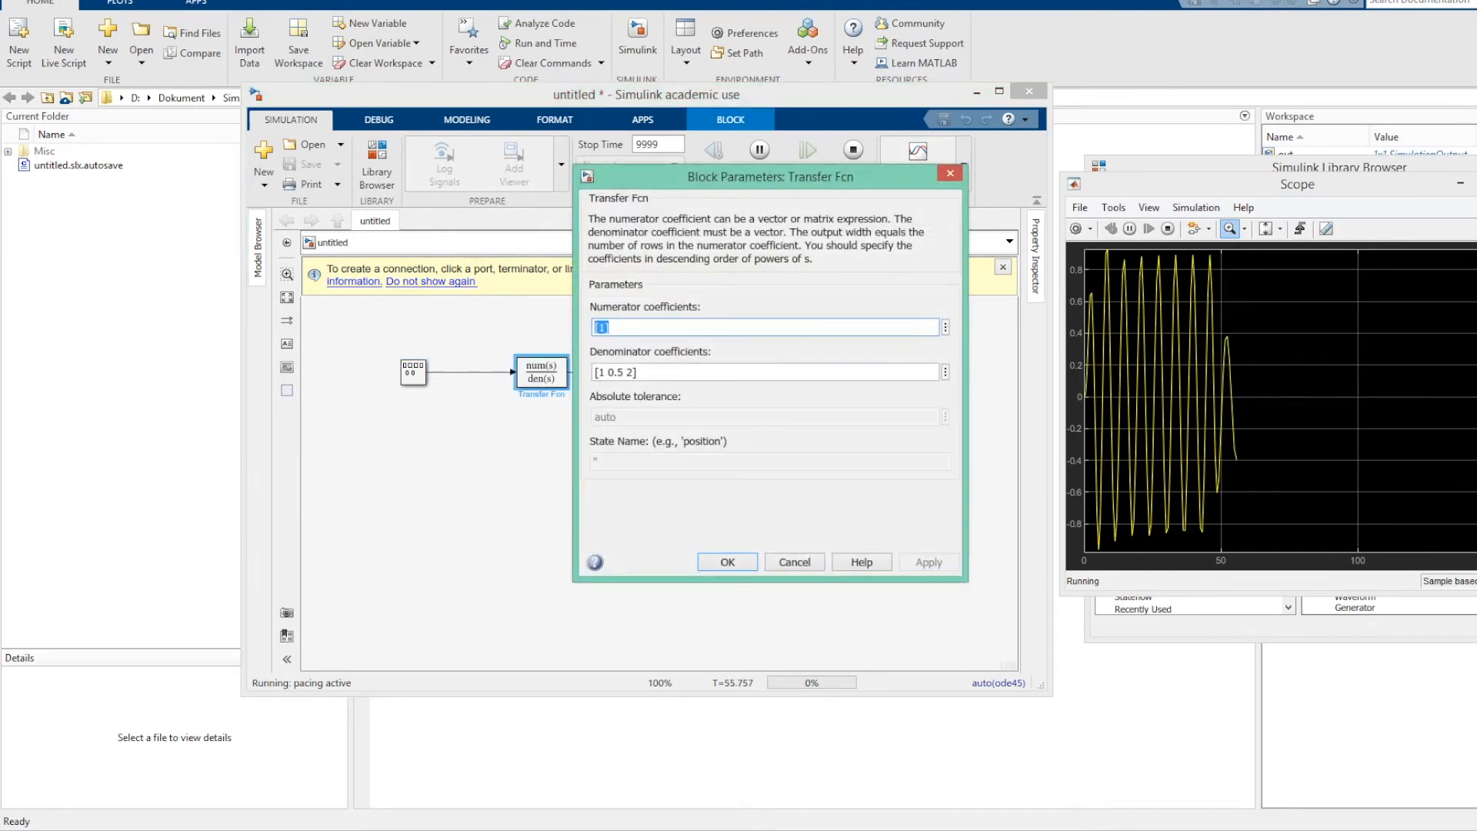
{"action": "key", "text": "Tab"}
{"action": "key", "text": "End"}
{"action": "key", "text": "Left"}
{"action": "key", "text": "Left"}
{"action": "key", "text": "Left"}
{"action": "key", "text": "BackSpace"}
{"action": "key", "text": "BackSpace"}
{"action": "key", "text": "BackSpace"}
{"action": "type", "text": "4"}
{"action": "key", "text": "BackSpace"}
{"action": "type", "text": "1"}
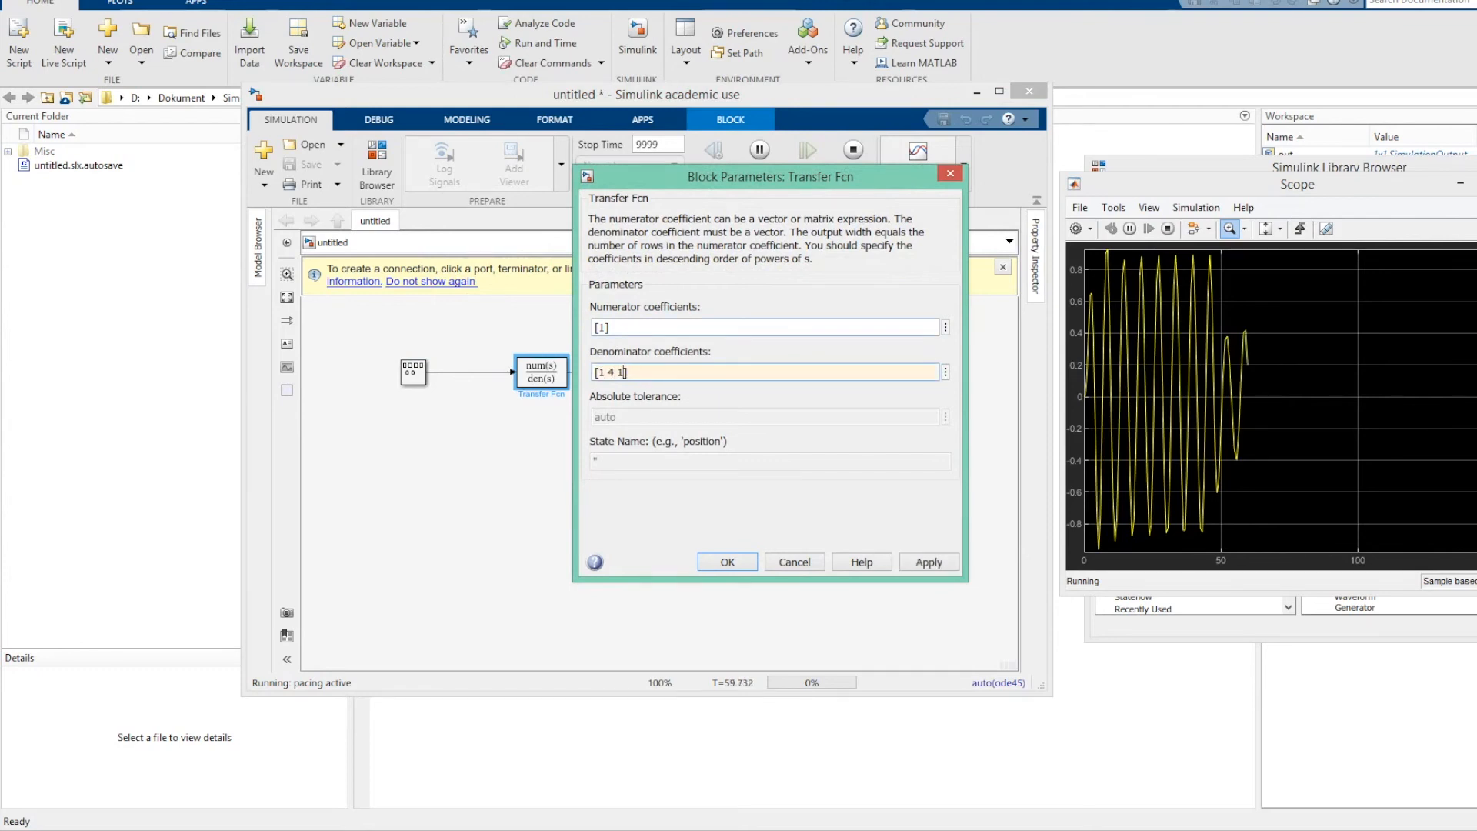
{"action": "key", "text": "Return"}
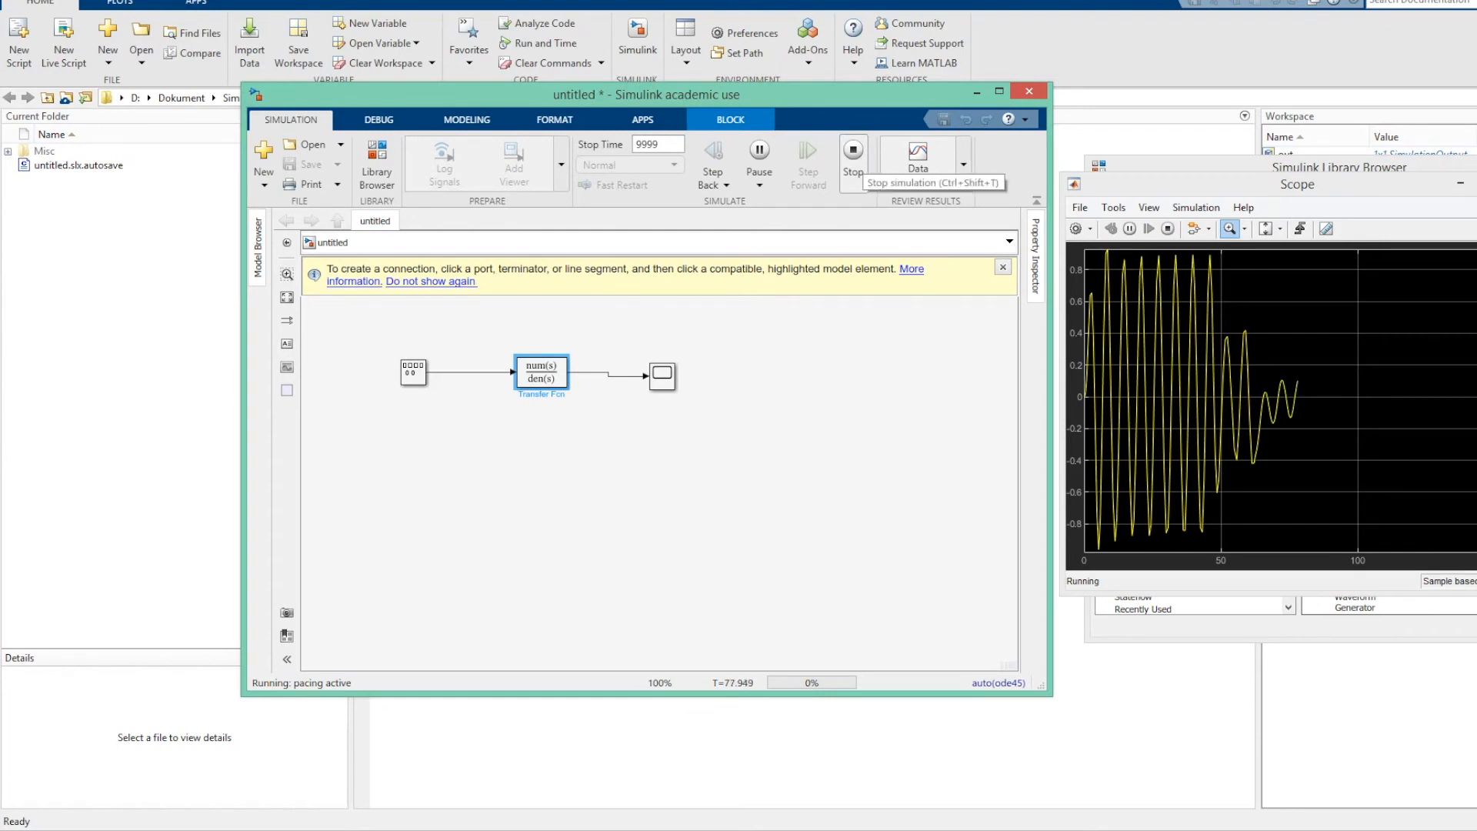
{"action": "left_click", "coordinate": [853, 151]}
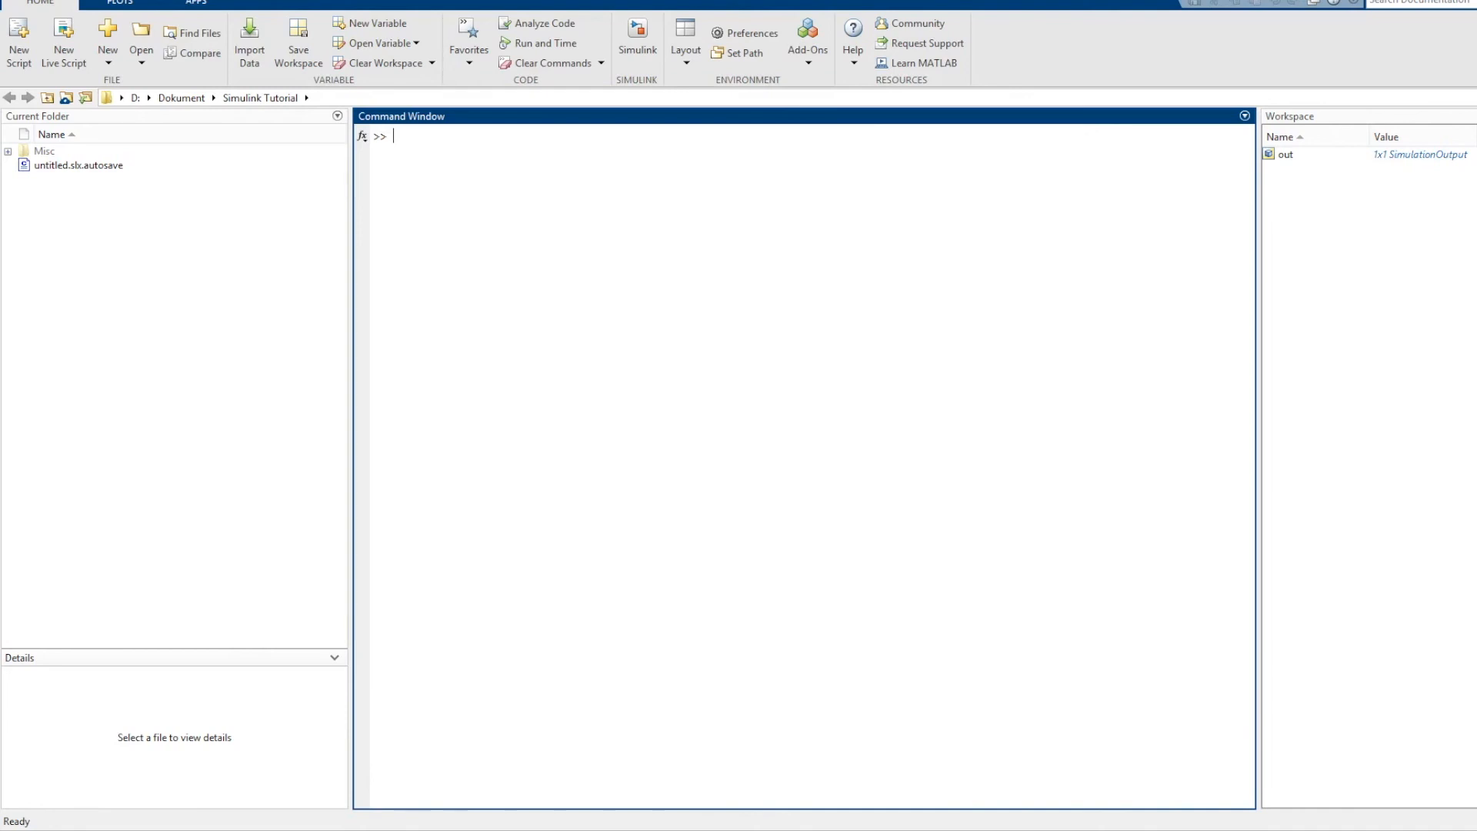
Define the workspace variable num = [1 2] in the MATLAB Command Window.
{"action": "type", "text": "num = [1 2]"}
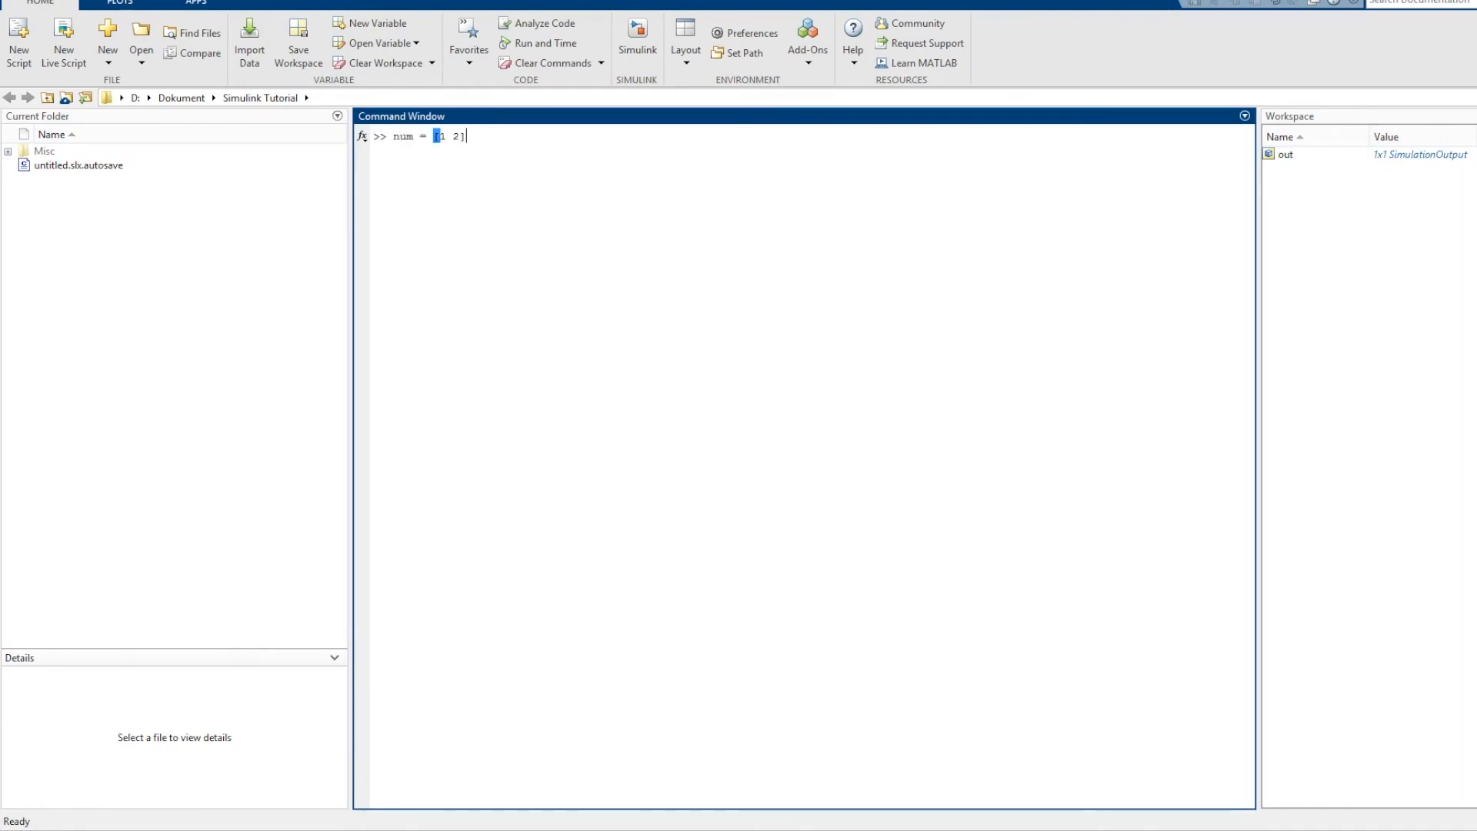
{"action": "key", "text": "Return"}
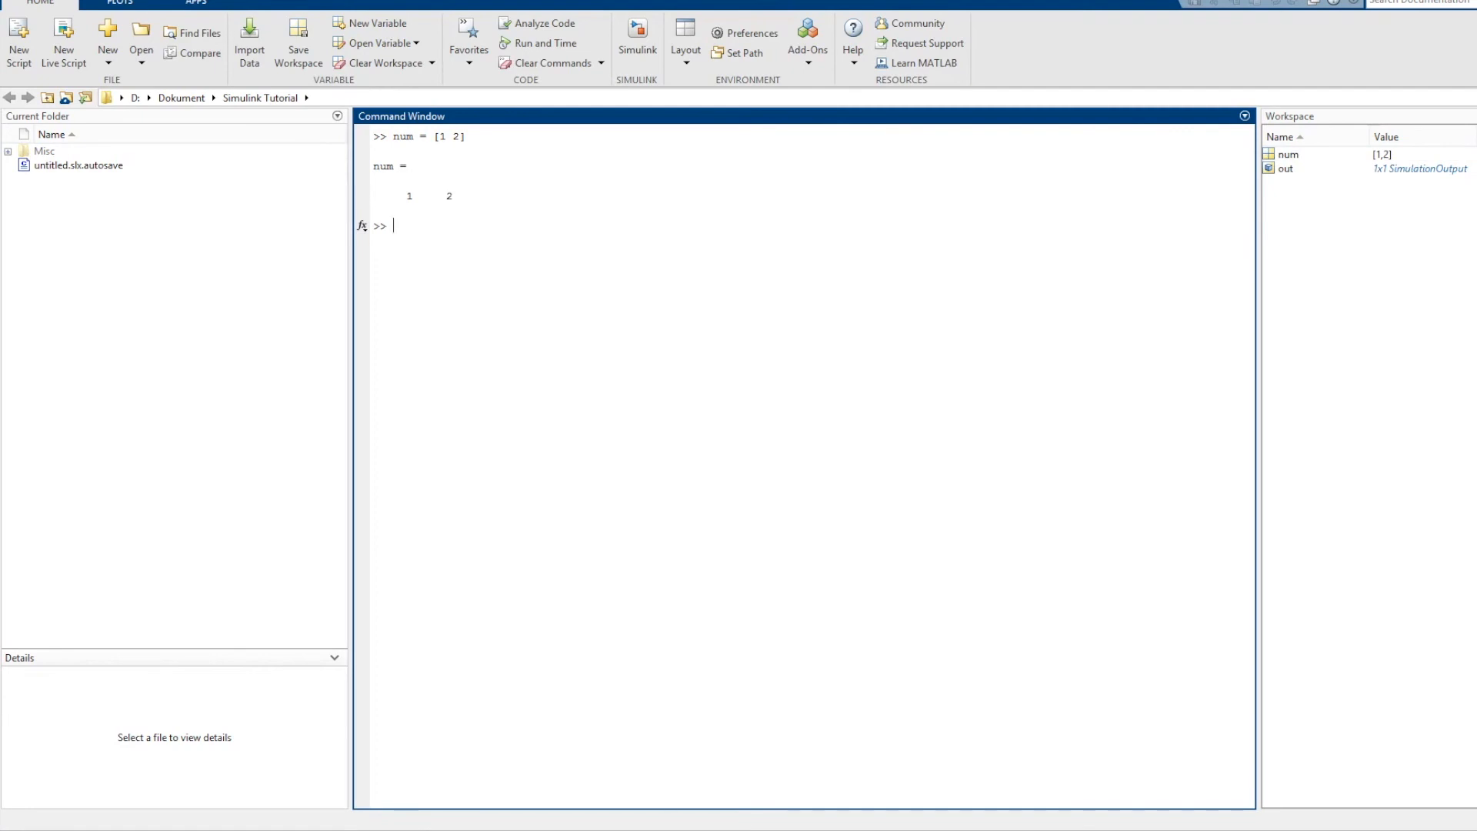
Return to the Simulink model and set the Transfer Fcn numerator coefficients to the workspace variable num.
{"action": "left_click", "coordinate": [379, 829]}
{"action": "left_click", "coordinate": [288, 757]}
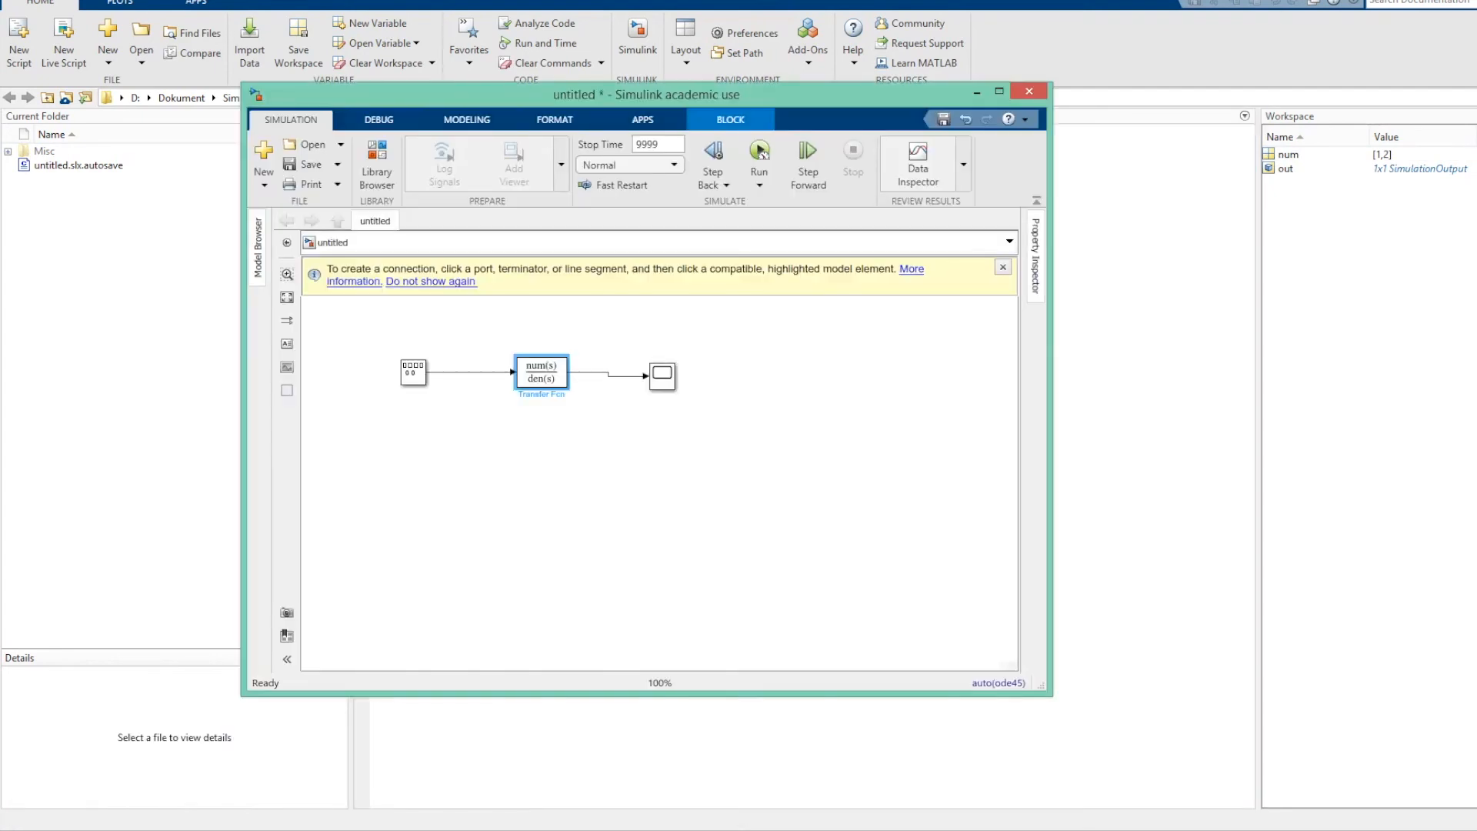
{"action": "double_click", "coordinate": [542, 372]}
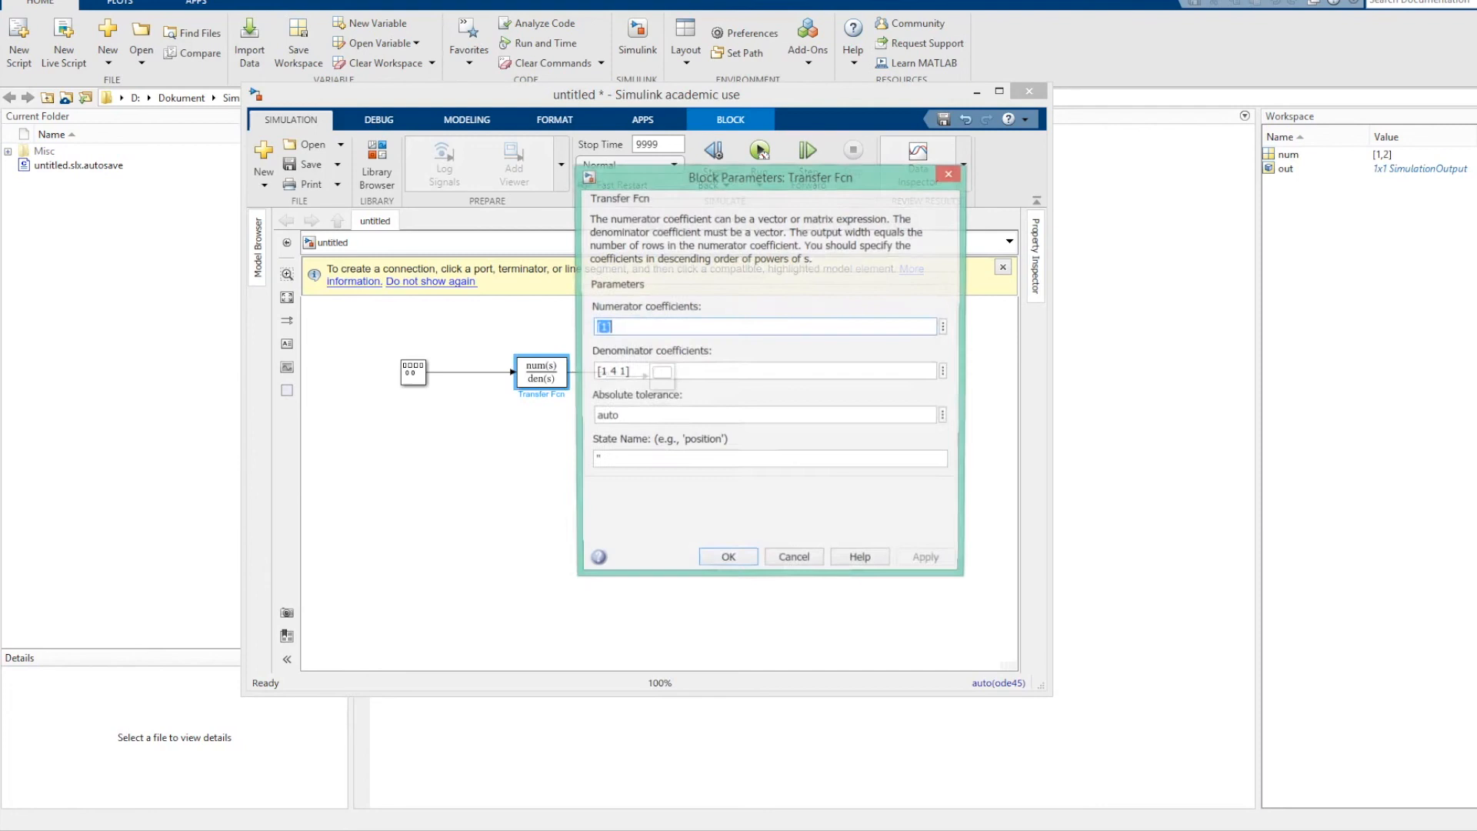
{"action": "type", "text": "num"}
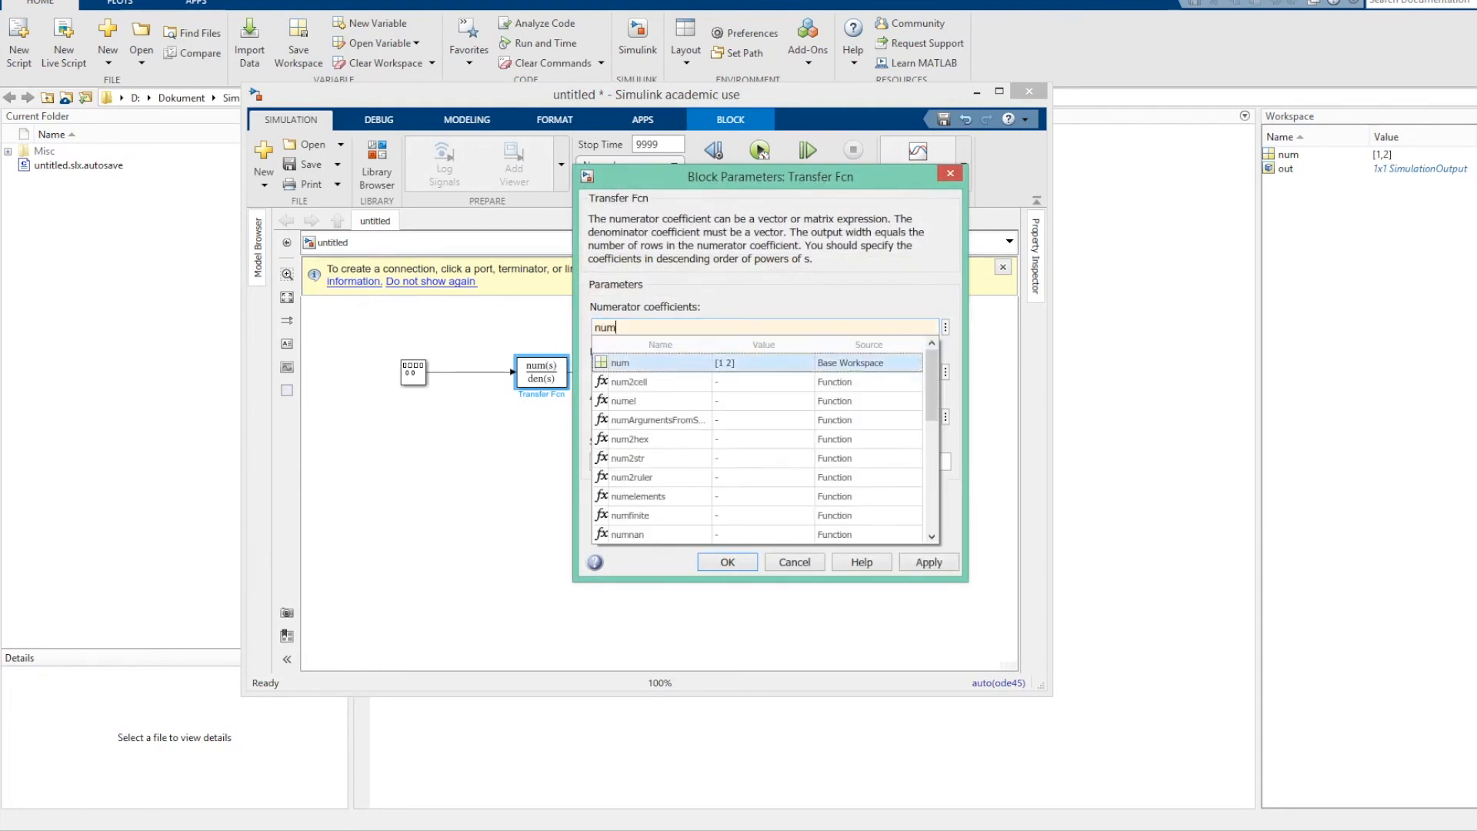
{"action": "left_click", "coordinate": [646, 366]}
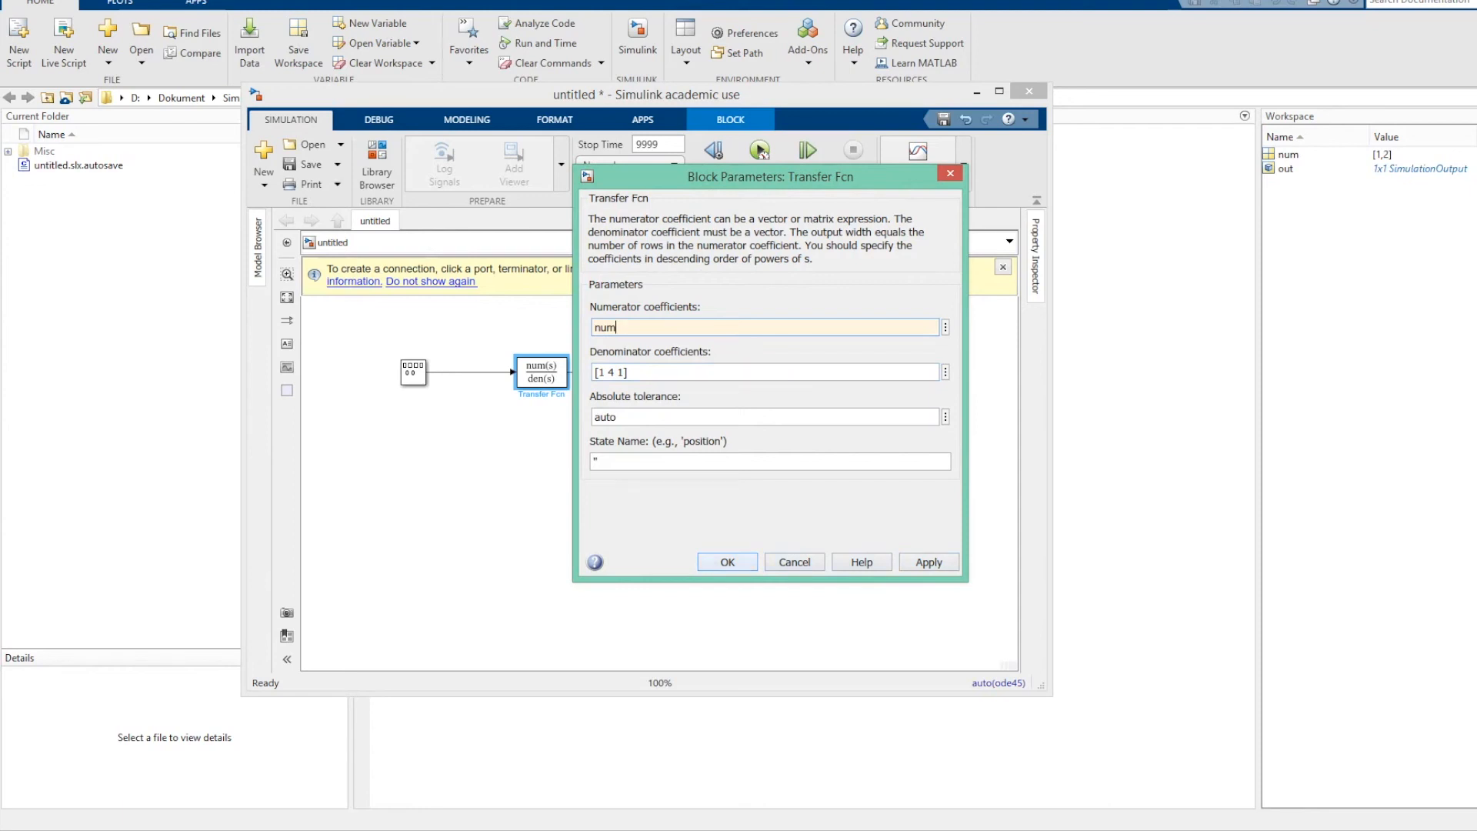
{"action": "key", "text": "Return"}
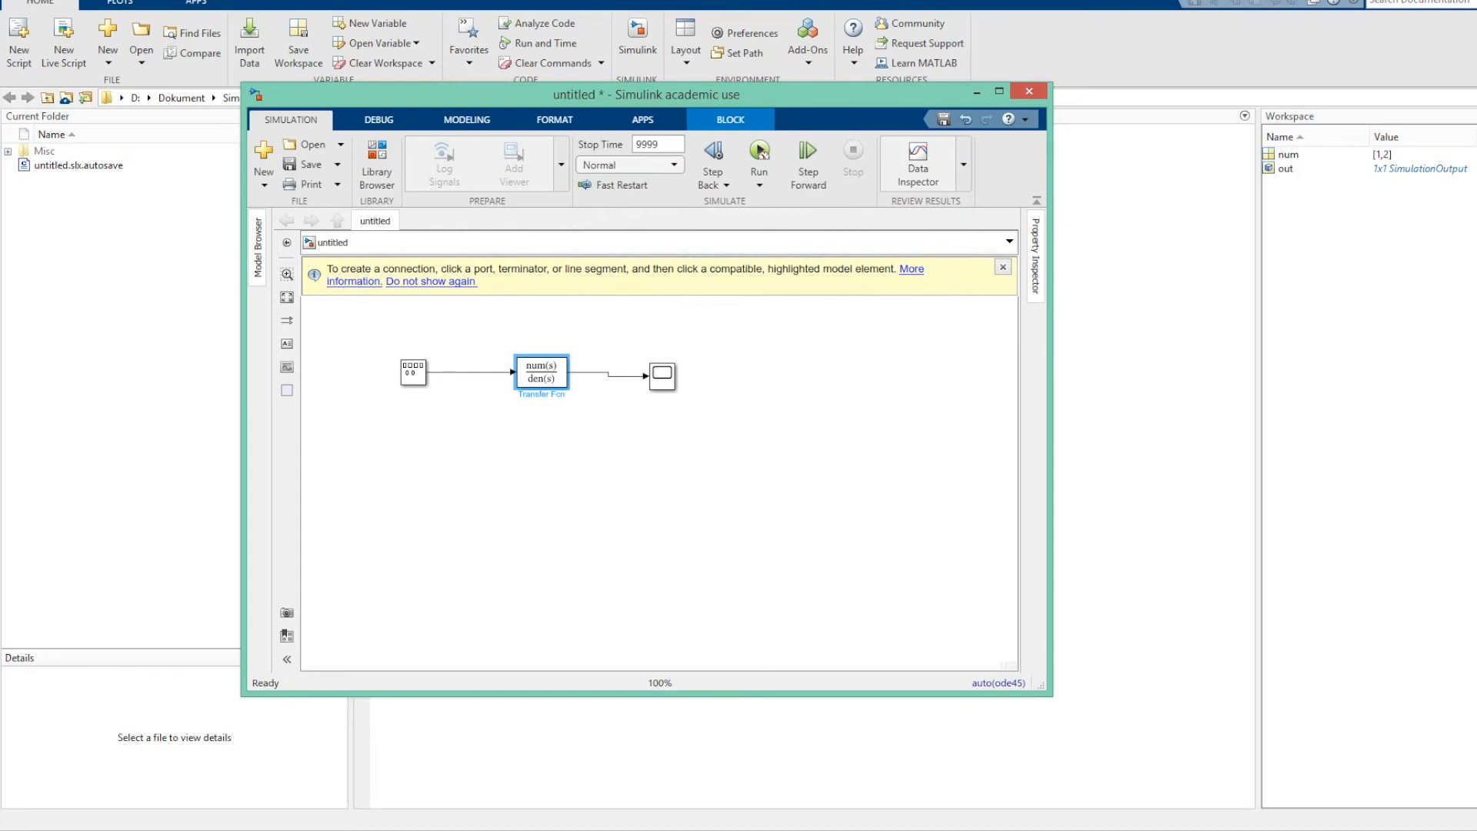
Add two To Workspace blocks from the Sinks library below the signal line, side by side.
{"action": "key", "text": "ctrl+shift+l"}
{"action": "key", "text": "Up"}
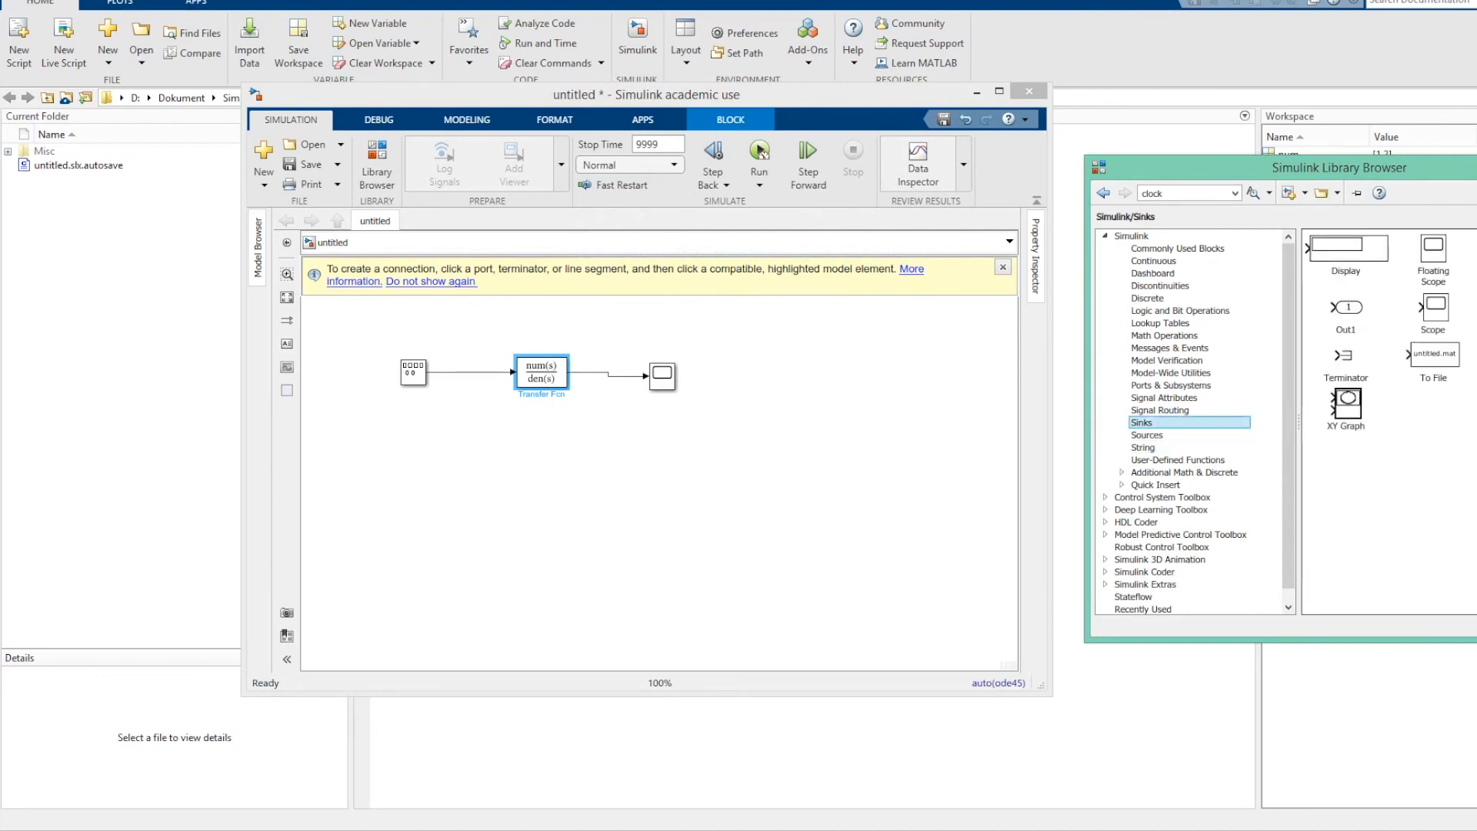
{"action": "left_click_drag", "start_coordinate": [1476, 356], "coordinate": [521, 450]}
{"action": "left_click_drag", "start_coordinate": [1349, 249], "coordinate": [675, 451]}
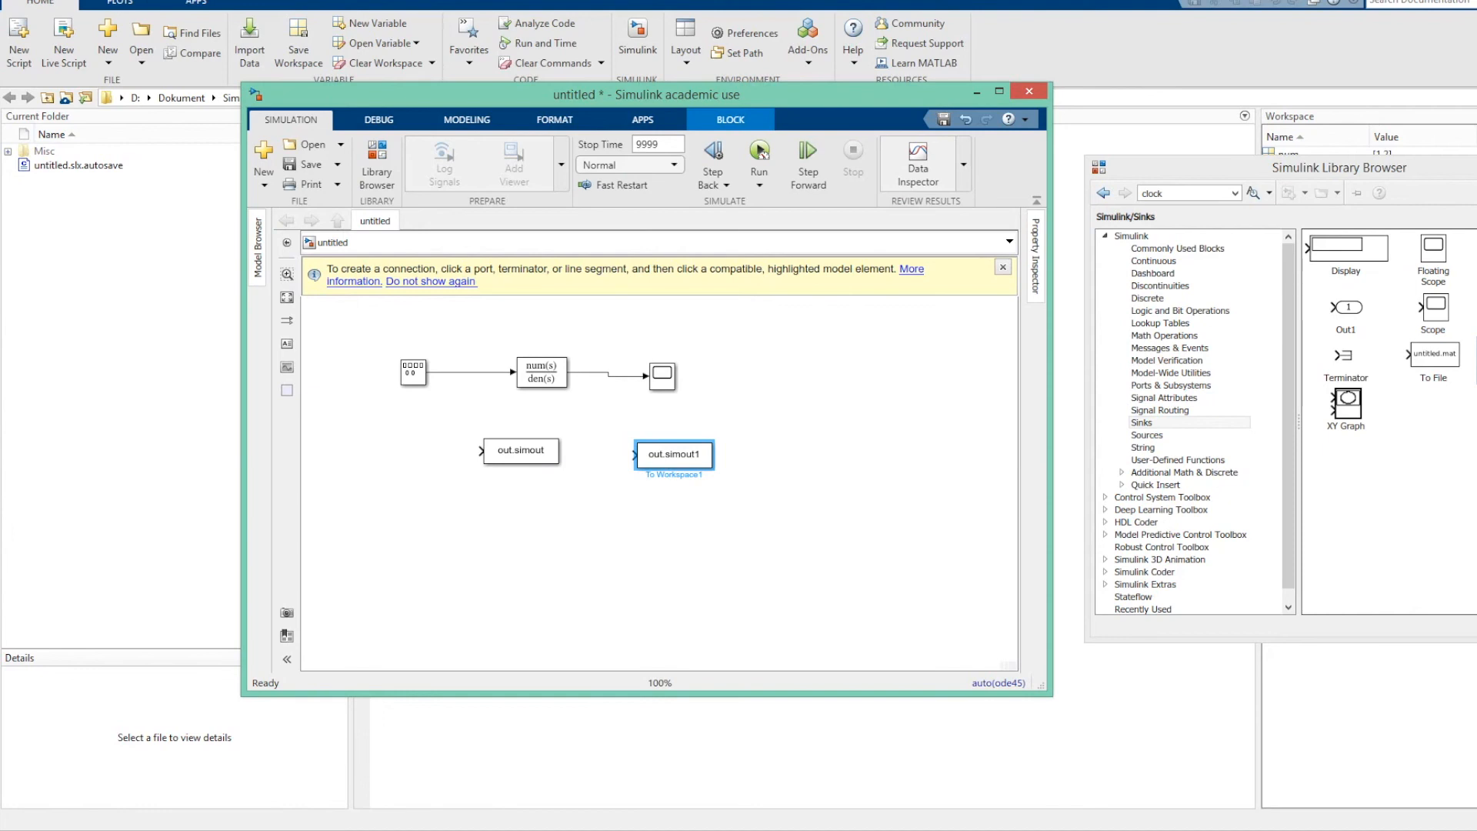
Branch the Transfer Fcn input signal to the first To Workspace block and its output signal to the second.
{"action": "left_click", "coordinate": [472, 372]}
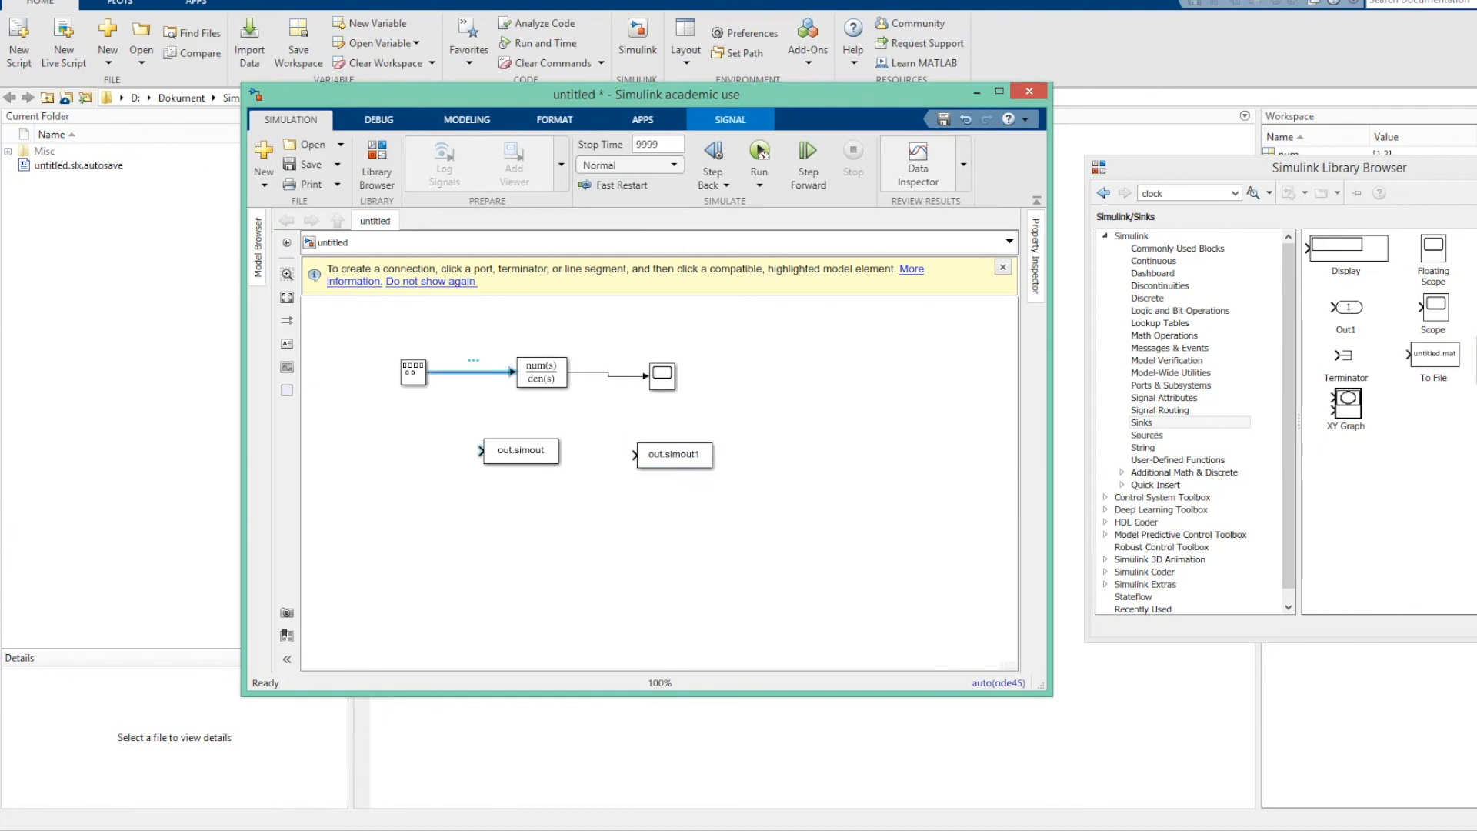
{"action": "left_click", "coordinate": [481, 450]}
{"action": "key", "text": "Escape"}
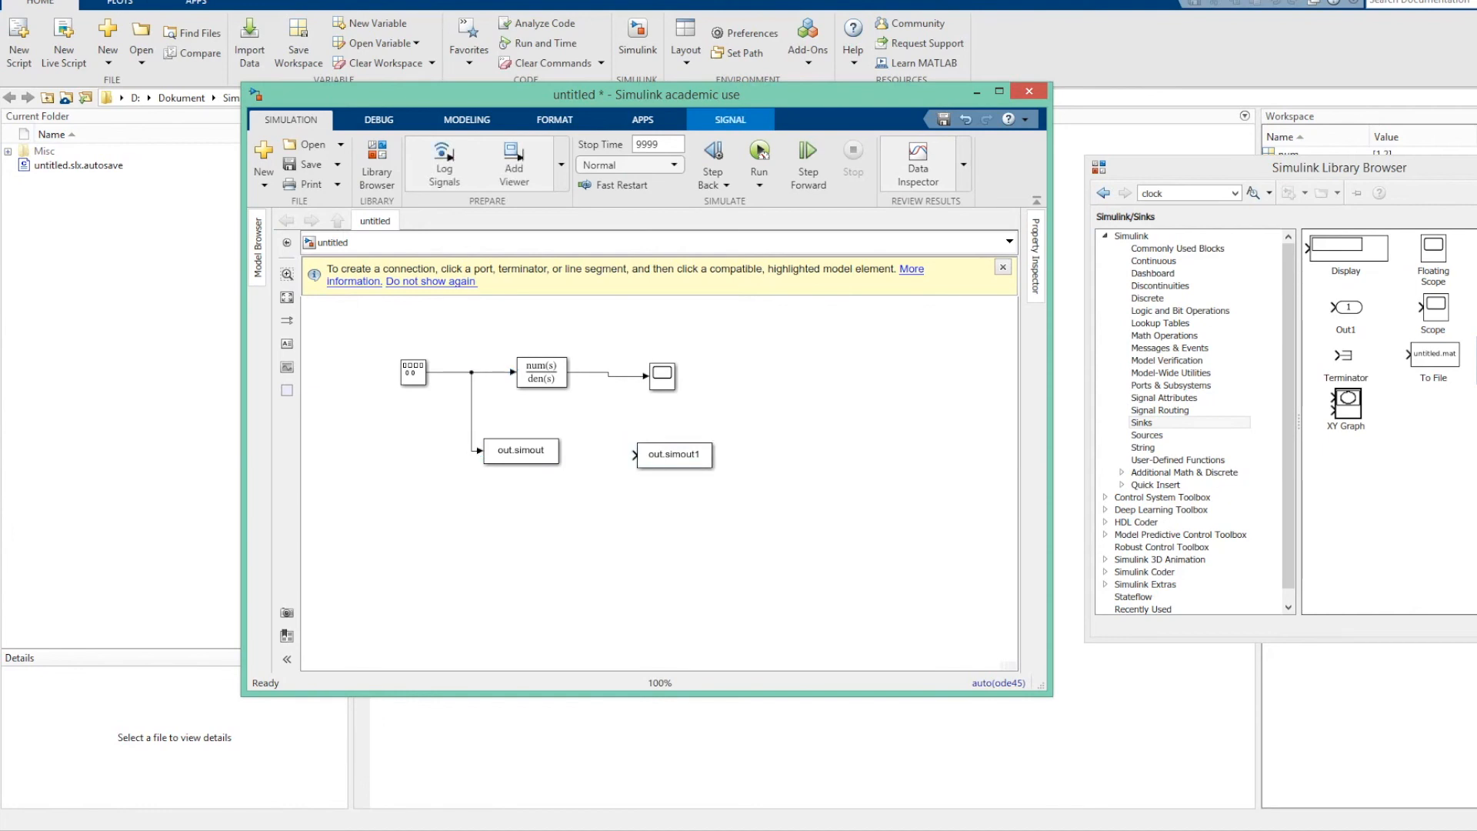
{"action": "left_click", "coordinate": [625, 376]}
{"action": "left_click", "coordinate": [634, 455]}
{"action": "key", "text": "Escape"}
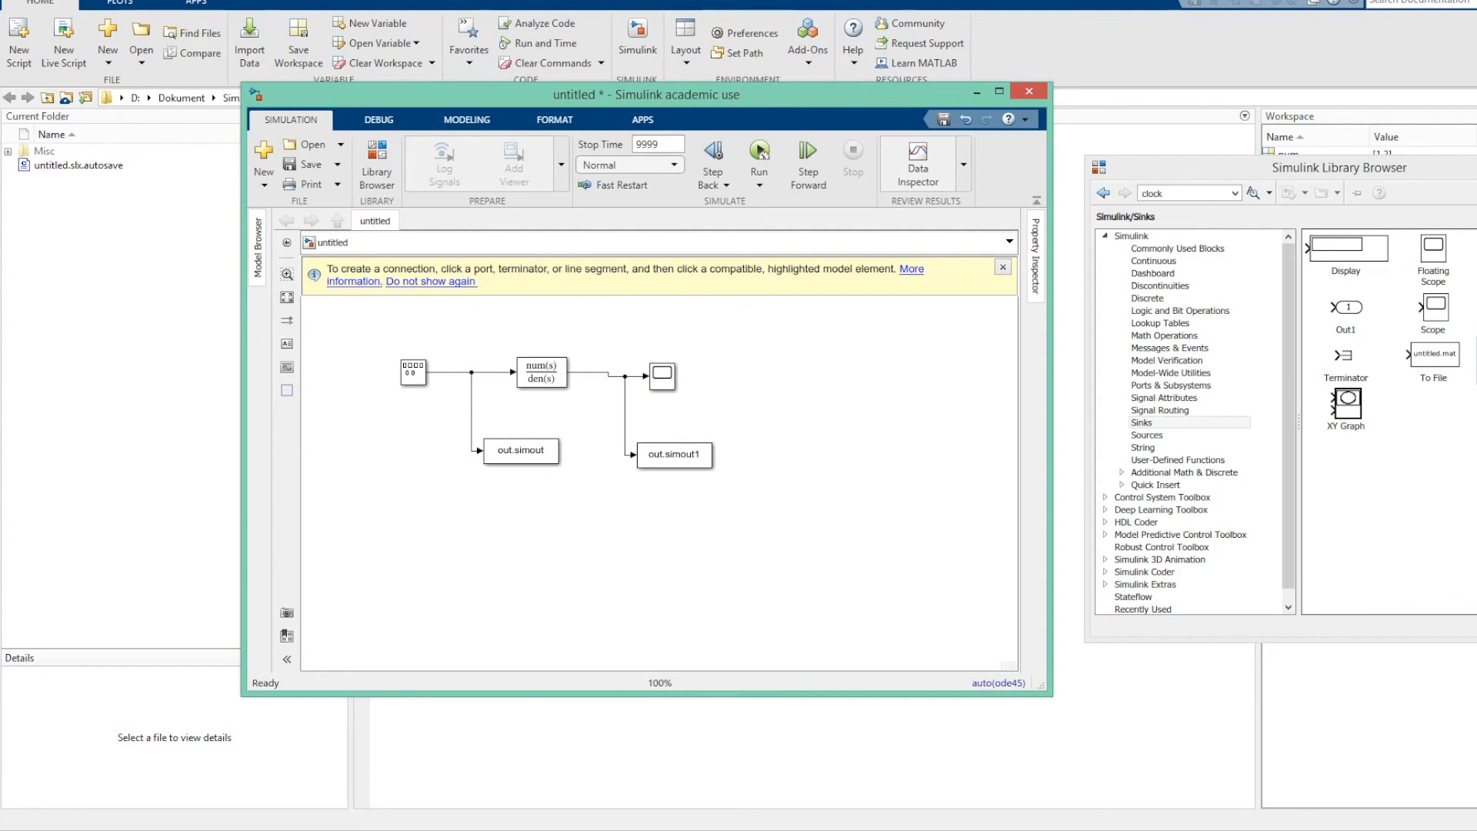
Set the To Workspace block on the input signal to variable name u and save format Array.
{"action": "left_click", "coordinate": [521, 451]}
{"action": "double_click", "coordinate": [521, 451]}
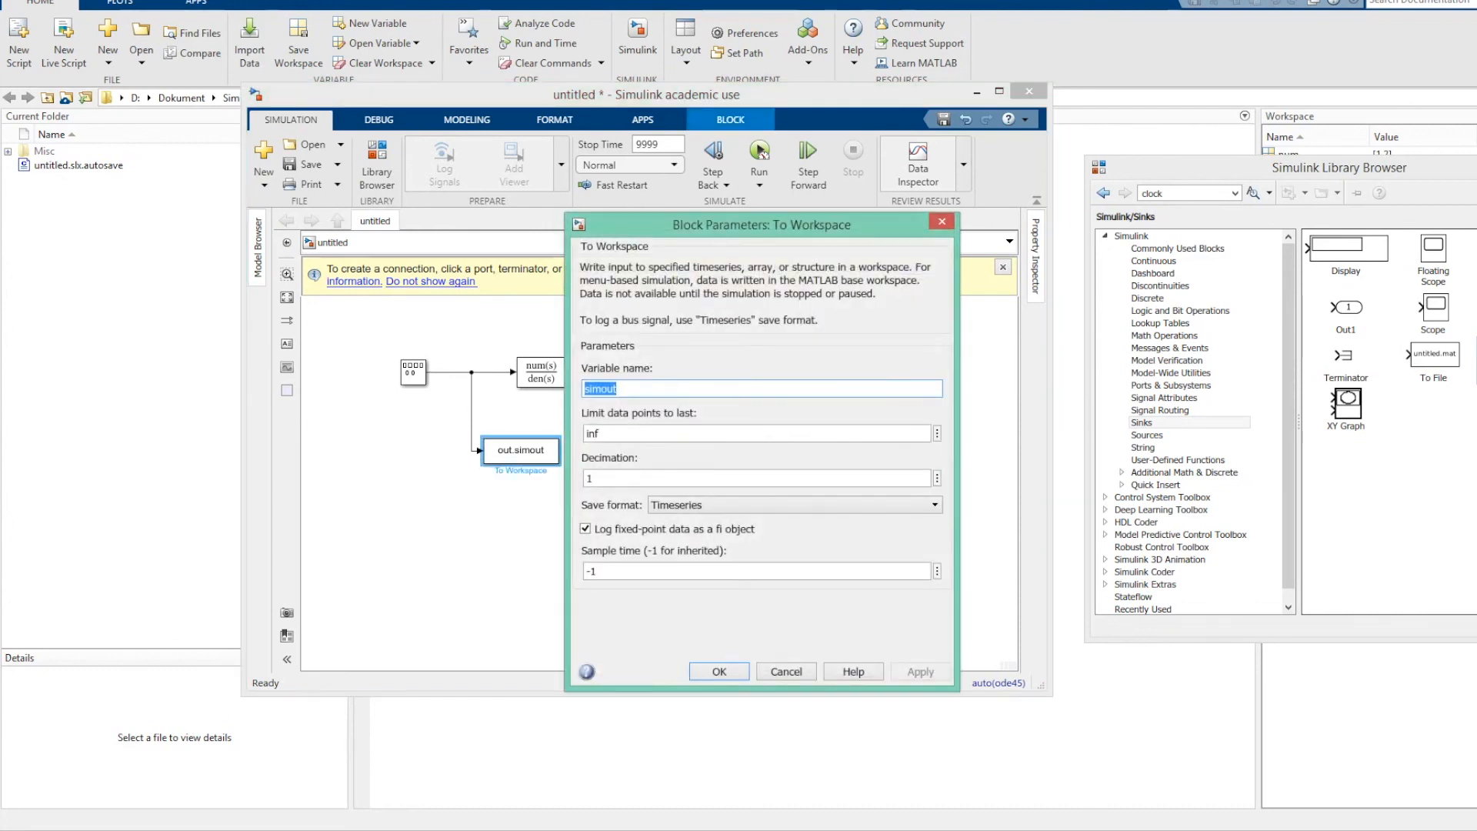
{"action": "type", "text": "u"}
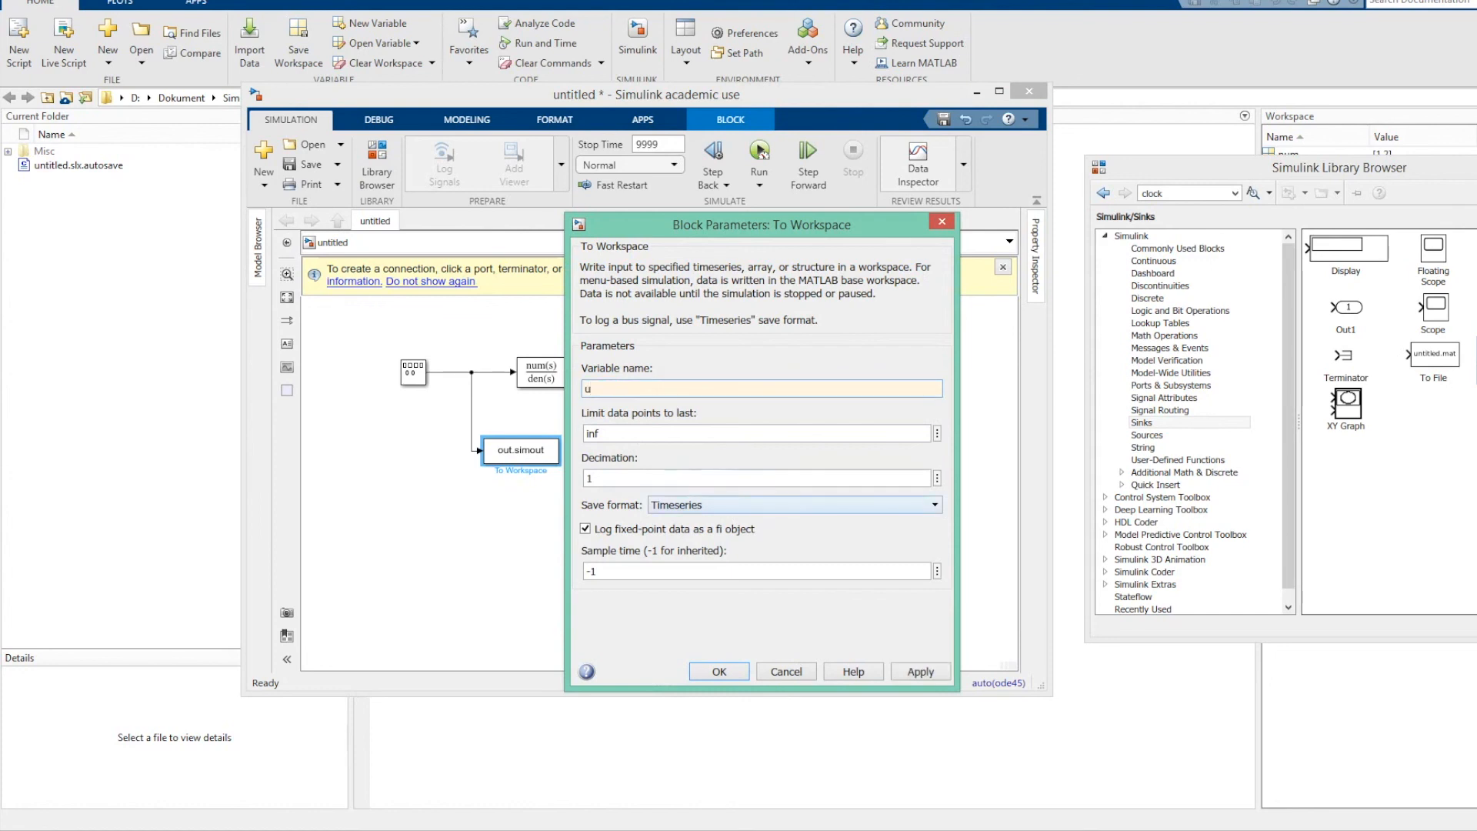
{"action": "left_click", "coordinate": [792, 505]}
{"action": "left_click", "coordinate": [769, 553]}
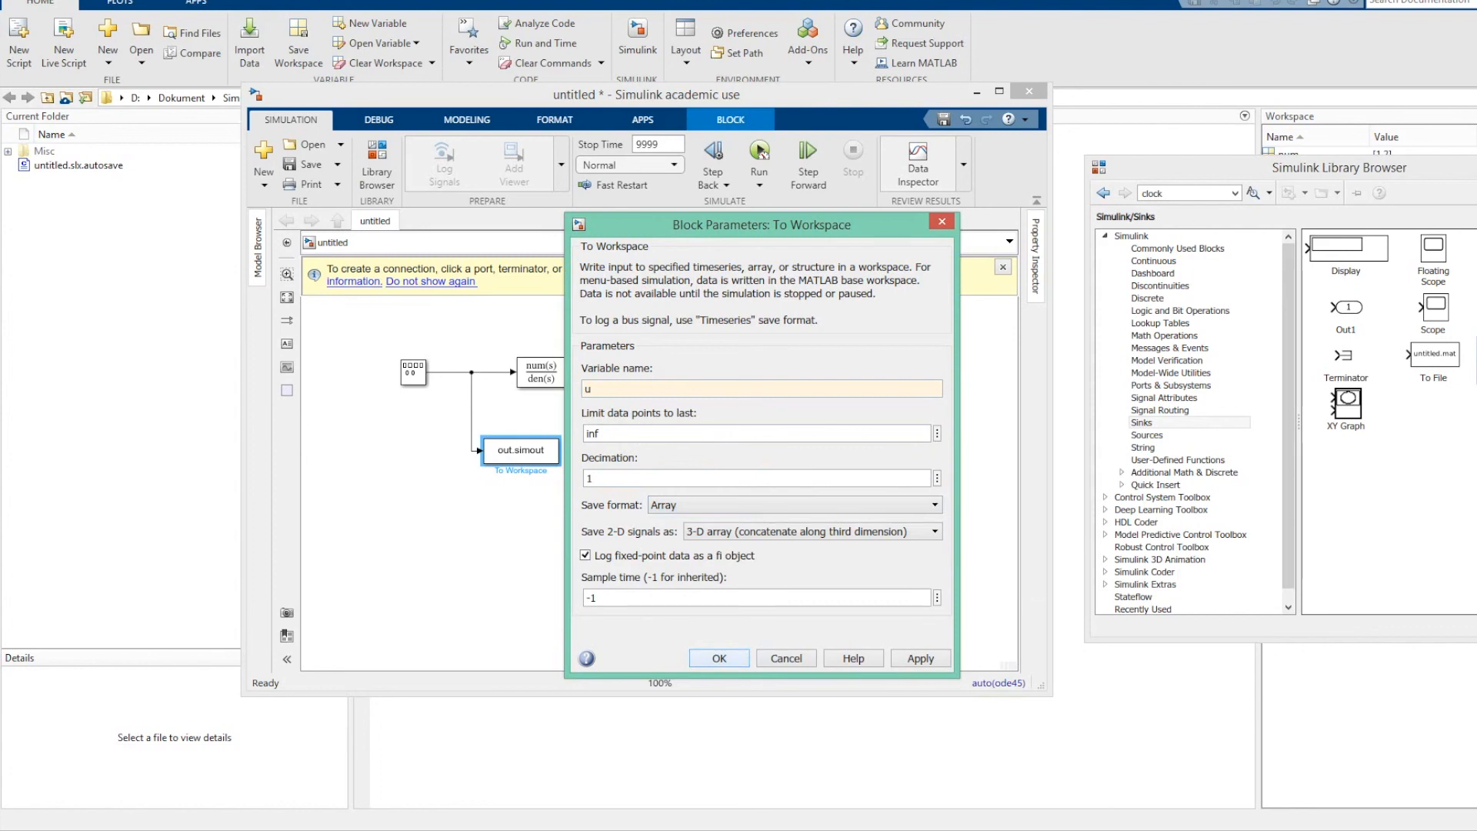
{"action": "key", "text": "Return"}
Set the To Workspace block on the output signal to variable name y and save format Array.
{"action": "double_click", "coordinate": [674, 454]}
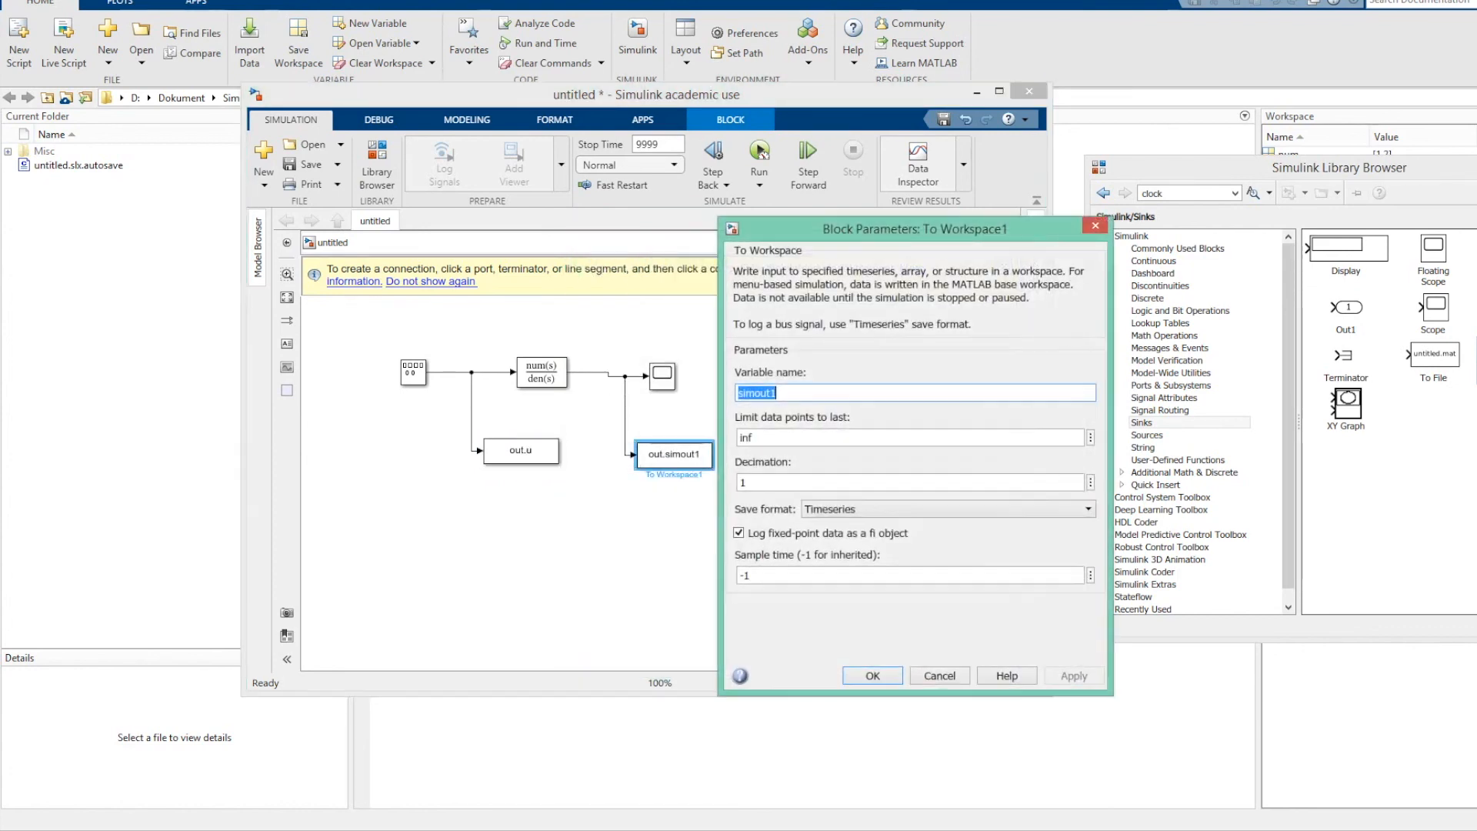
{"action": "type", "text": "y"}
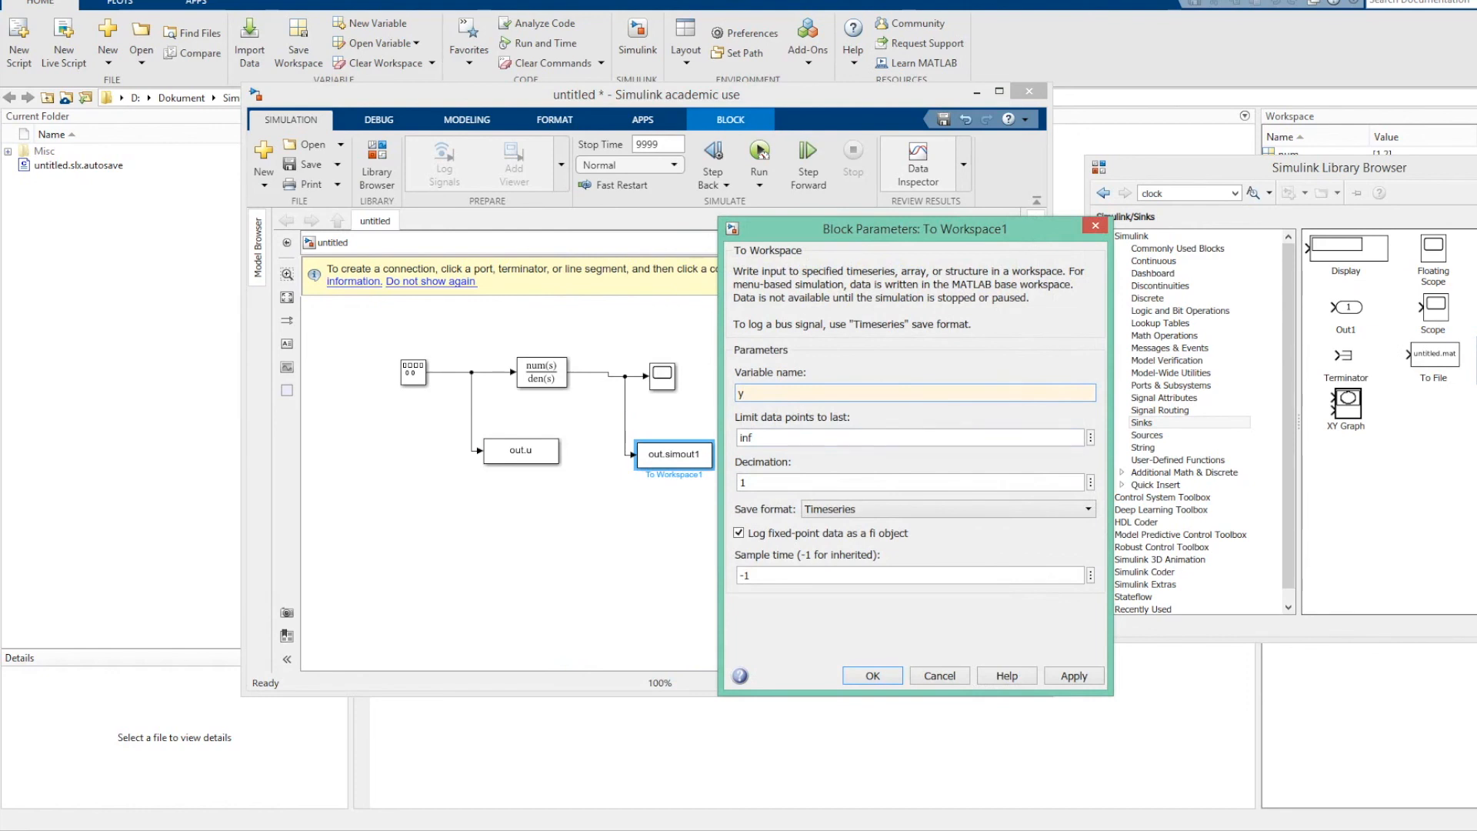
{"action": "left_click", "coordinate": [846, 509]}
{"action": "left_click", "coordinate": [817, 551]}
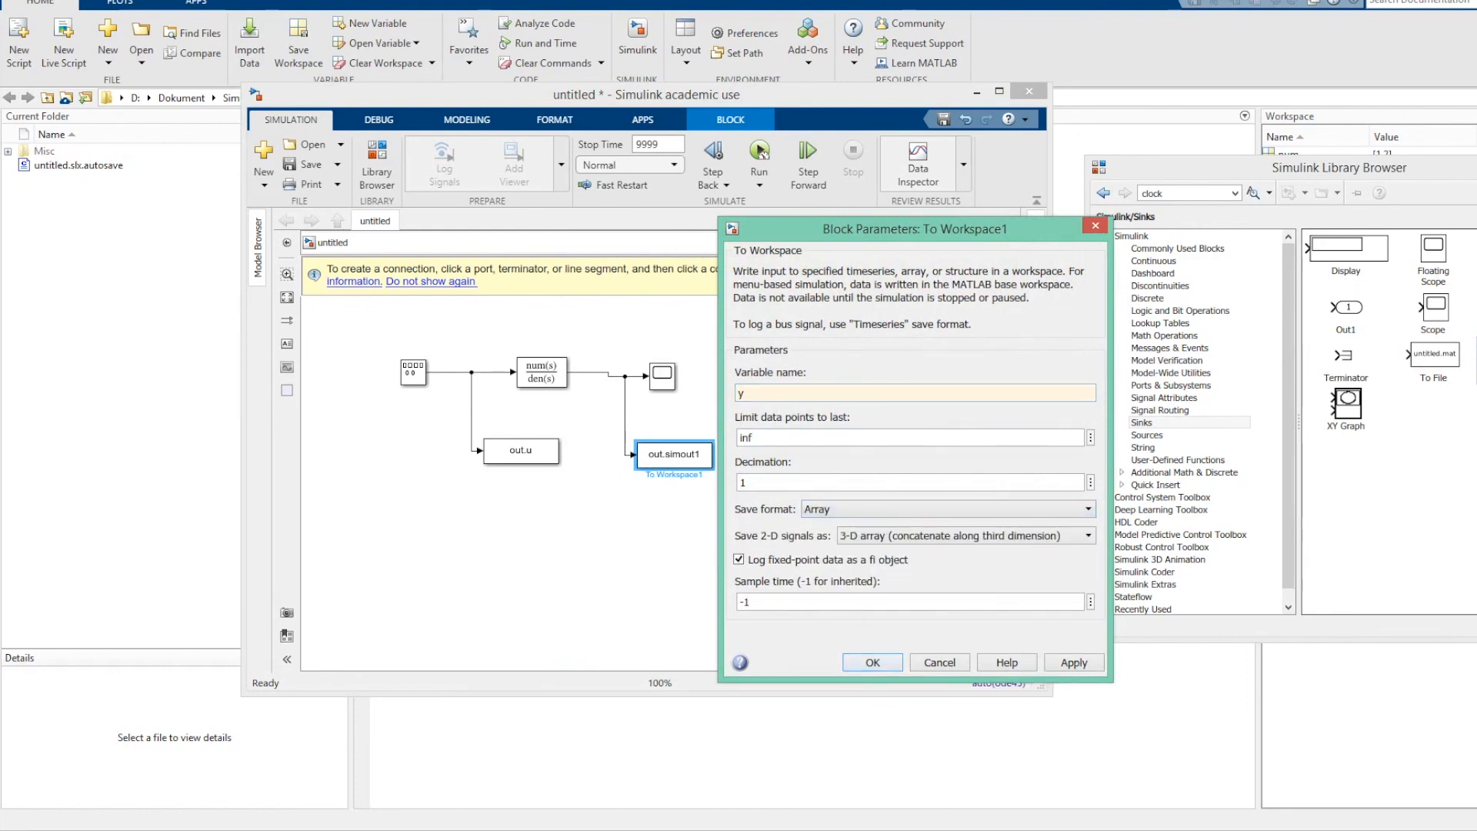
{"action": "key", "text": "Return"}
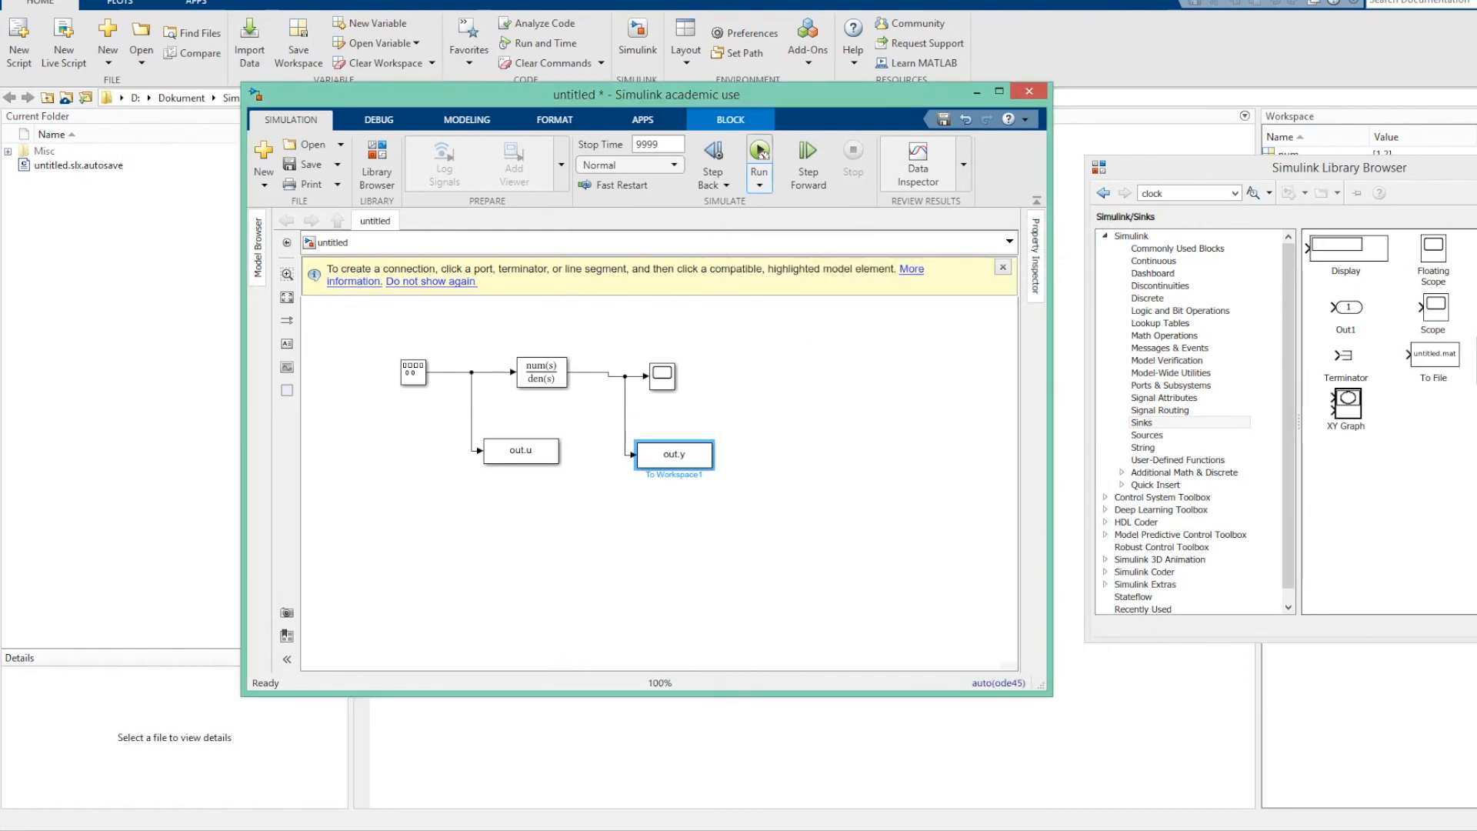
Disable simulation pacing and run the simulation at full speed.
{"action": "left_click", "coordinate": [759, 184]}
{"action": "left_click", "coordinate": [792, 251]}
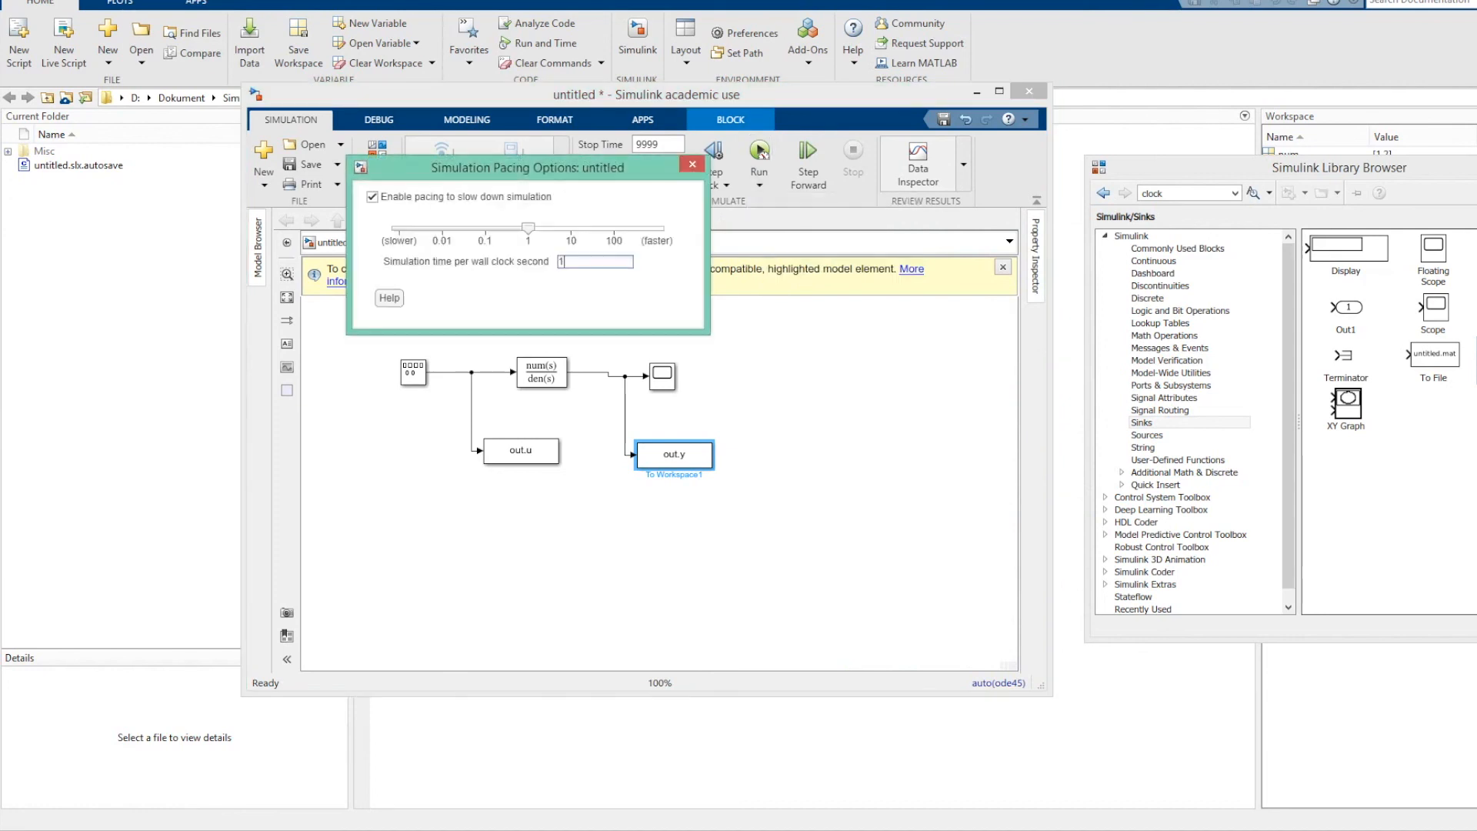
{"action": "left_click", "coordinate": [372, 197]}
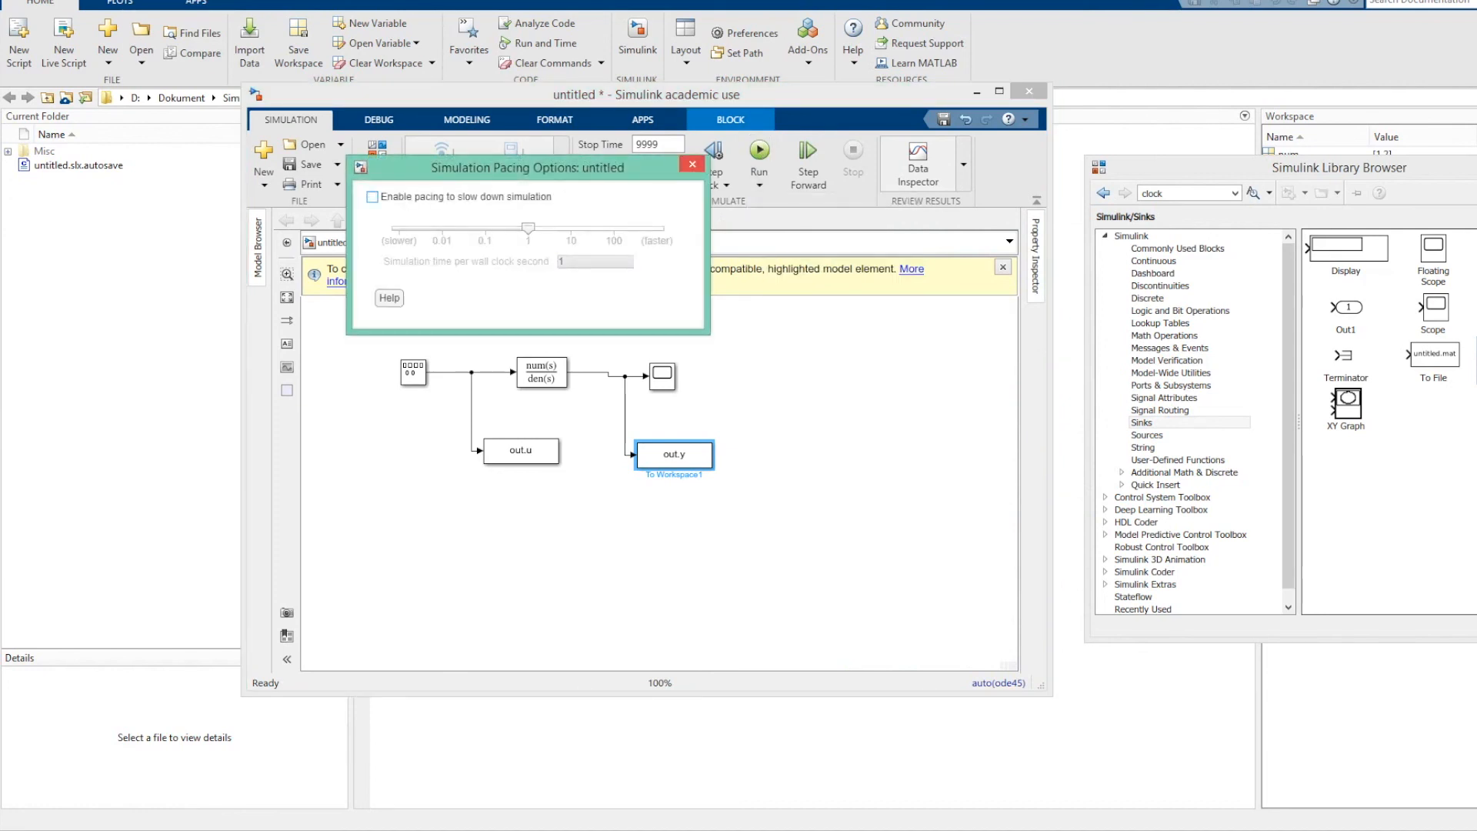
{"action": "left_click", "coordinate": [693, 163]}
{"action": "left_click", "coordinate": [759, 154]}
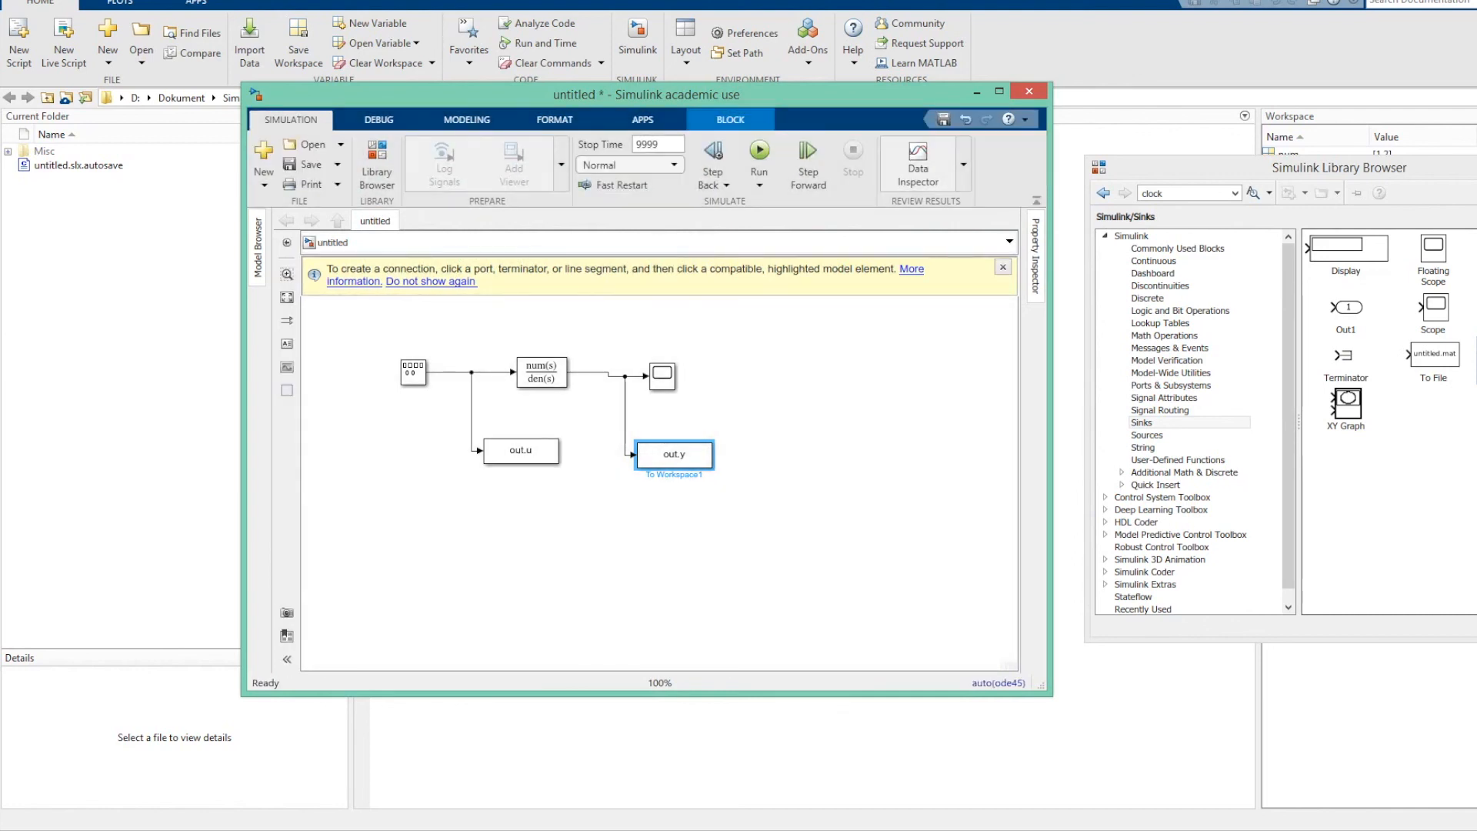
Display the simulation output variable out and its input data out.u in the MATLAB Command Window.
{"action": "left_click", "coordinate": [1007, 40]}
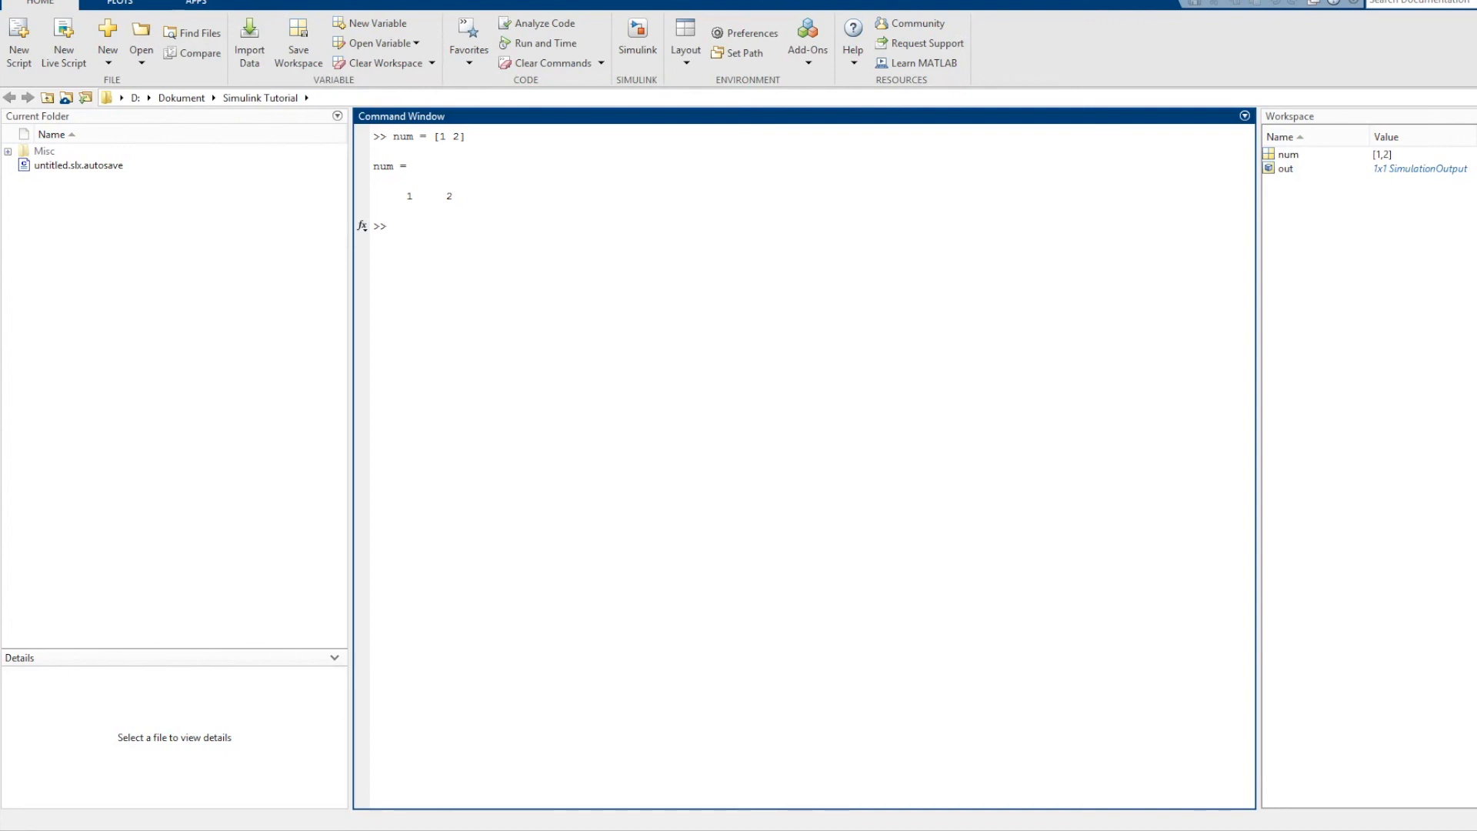
{"action": "type", "text": "out"}
{"action": "key", "text": "Return"}
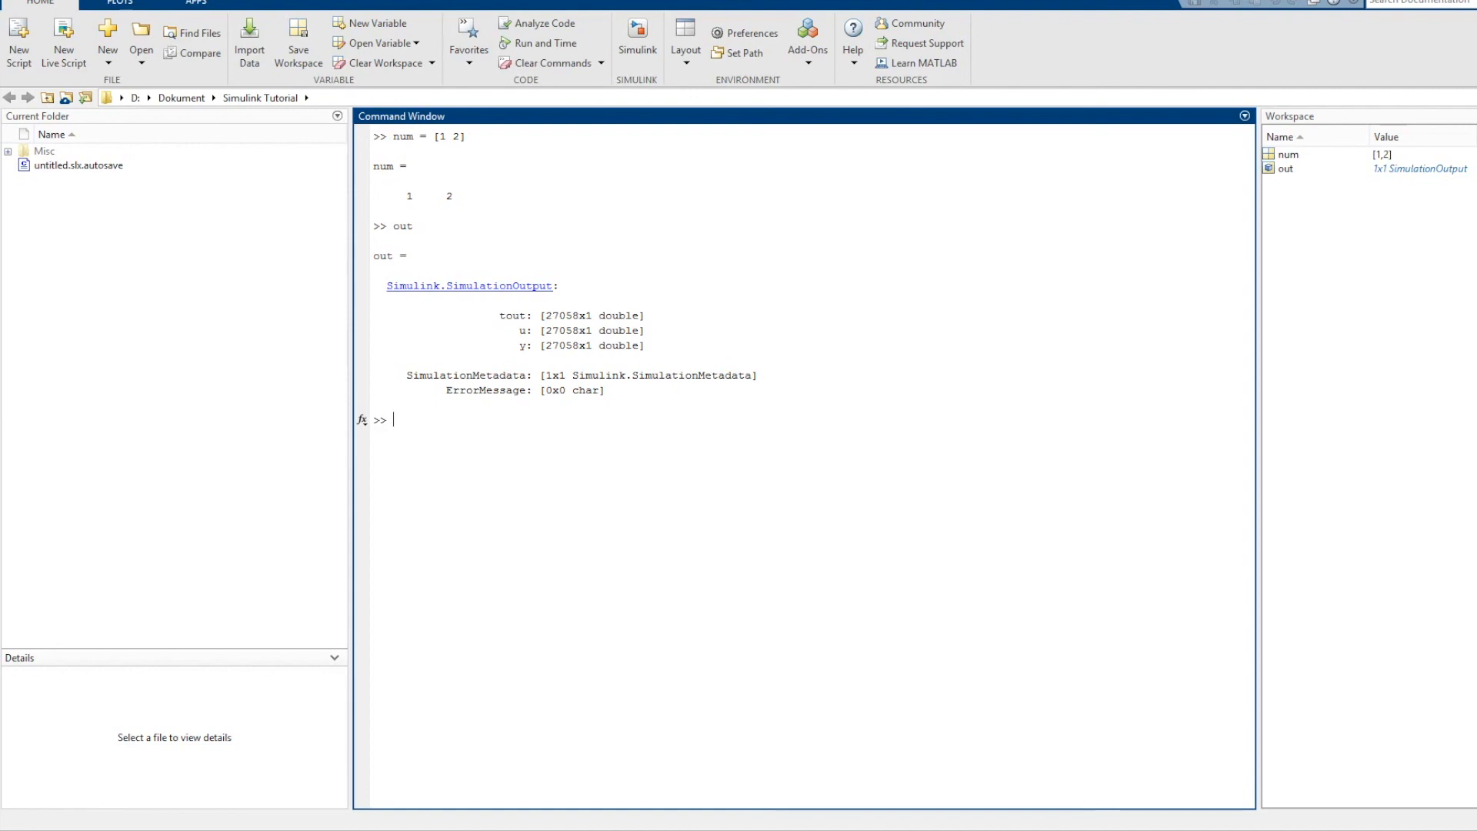
{"action": "type", "text": "out.u"}
{"action": "key", "text": "Return"}
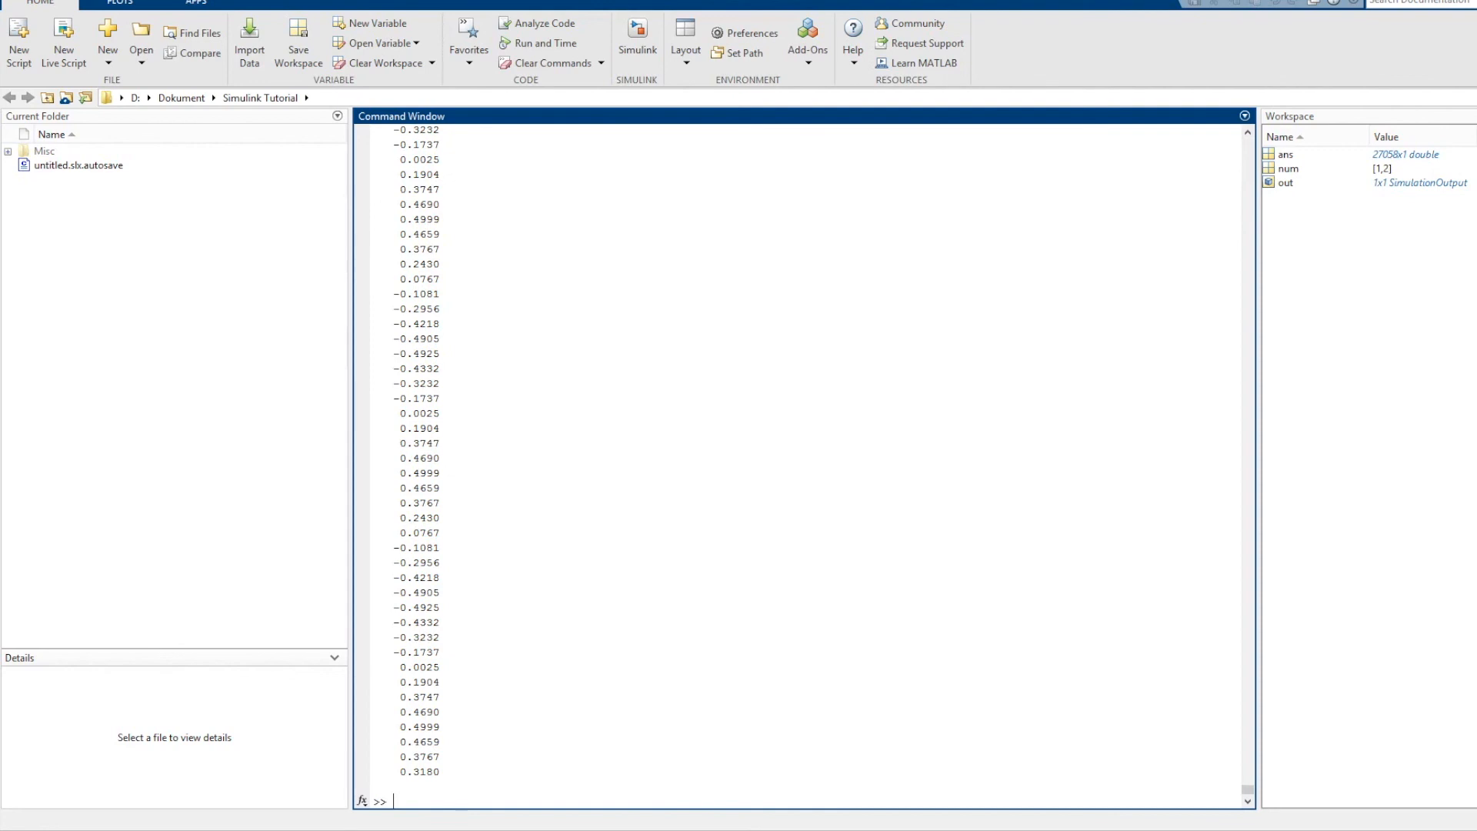